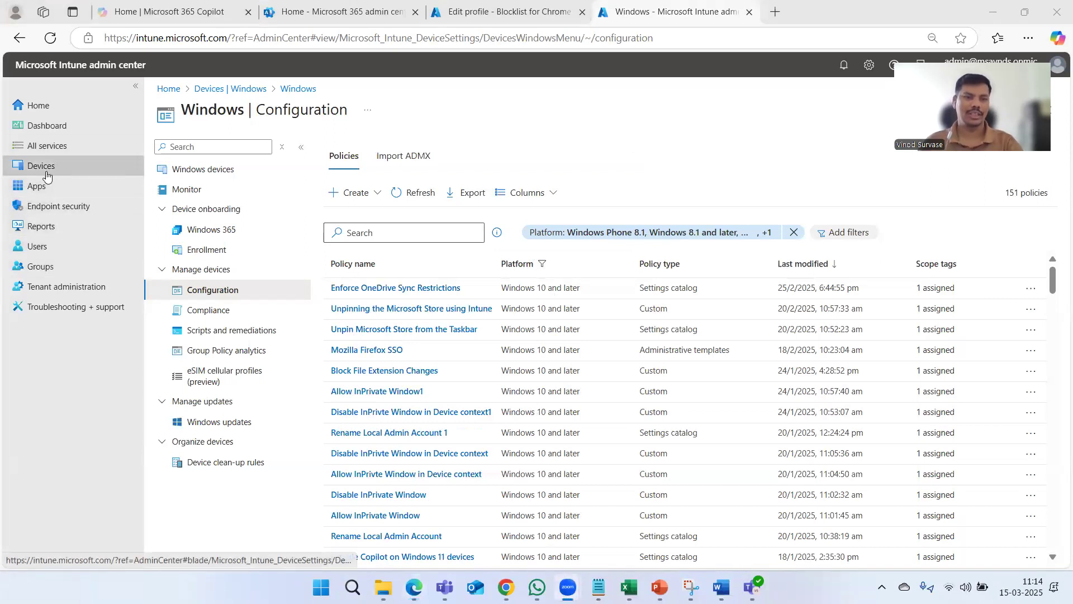
Review the blocked URL settings for Google Chrome and Microsoft Edge in the "Blocklist for Chrome and Enge browser" profile
left_click(50, 147)
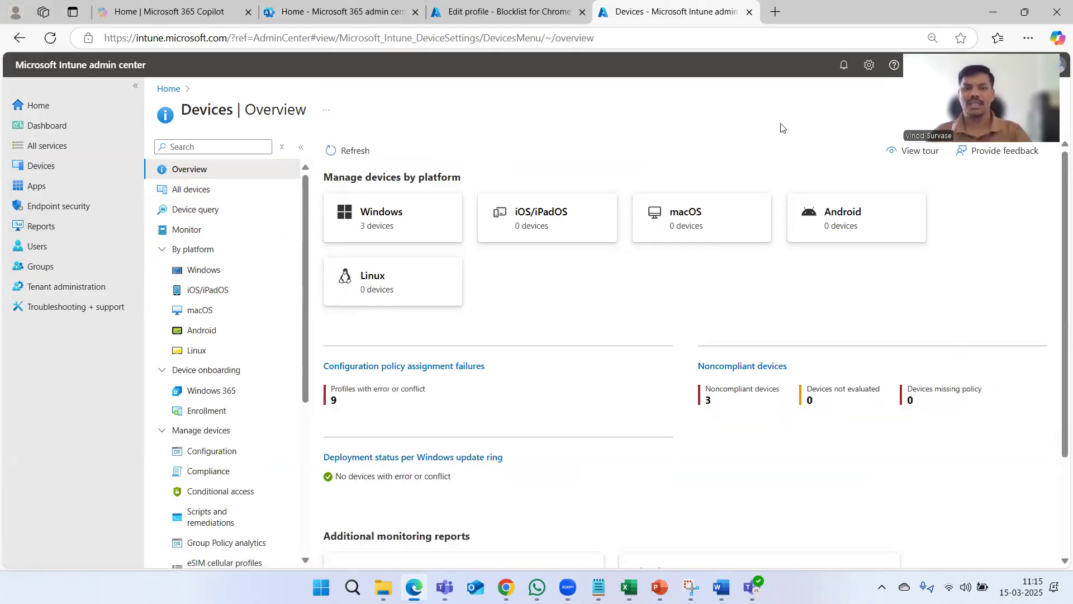
left_click(512, 12)
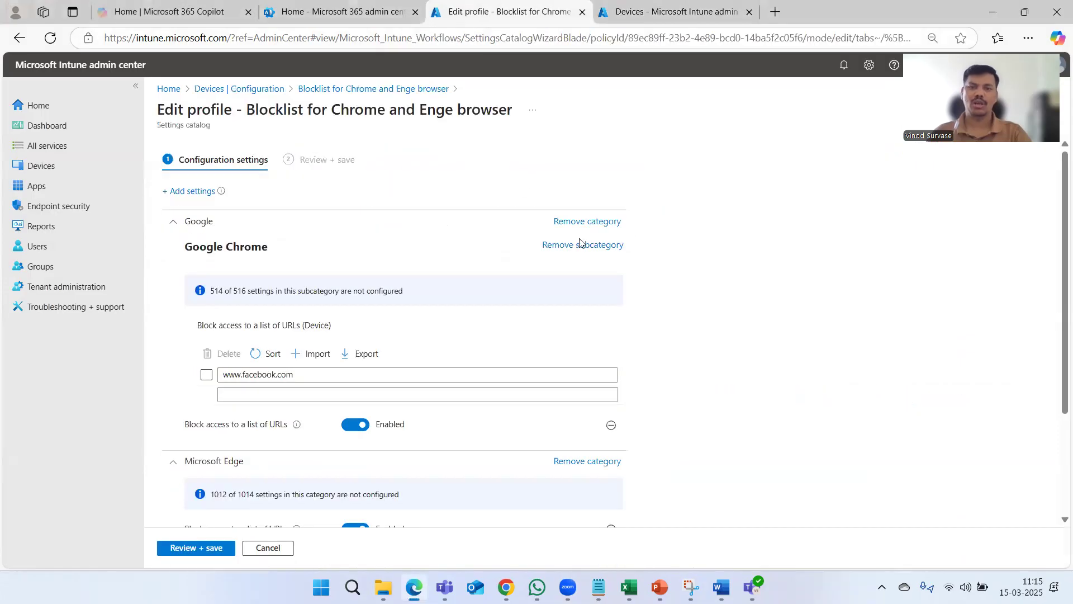
scroll(765, 325, "down", 3)
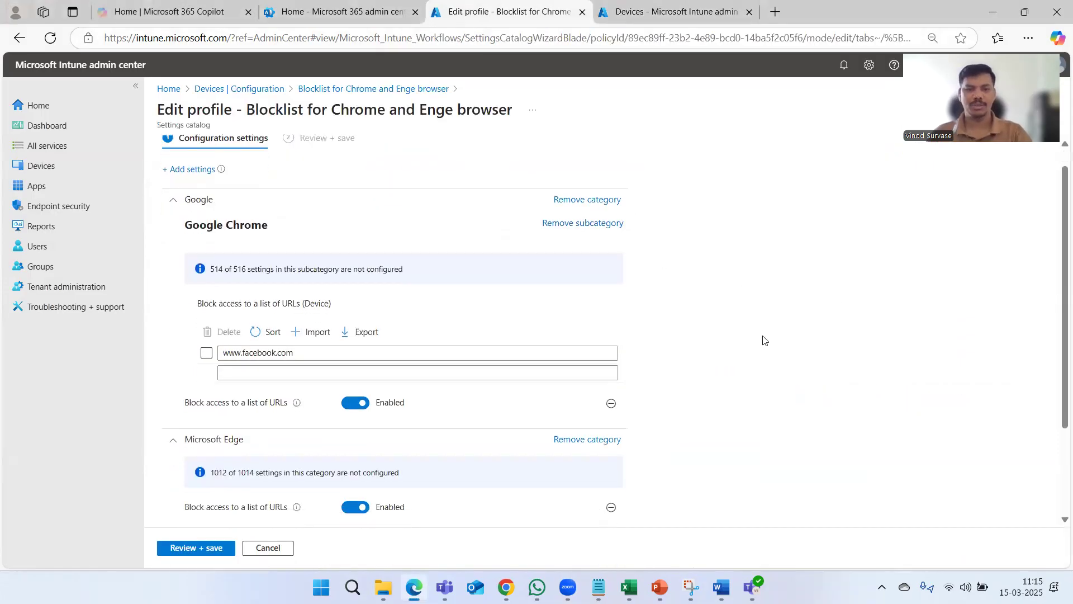
scroll(761, 335, "up", 3)
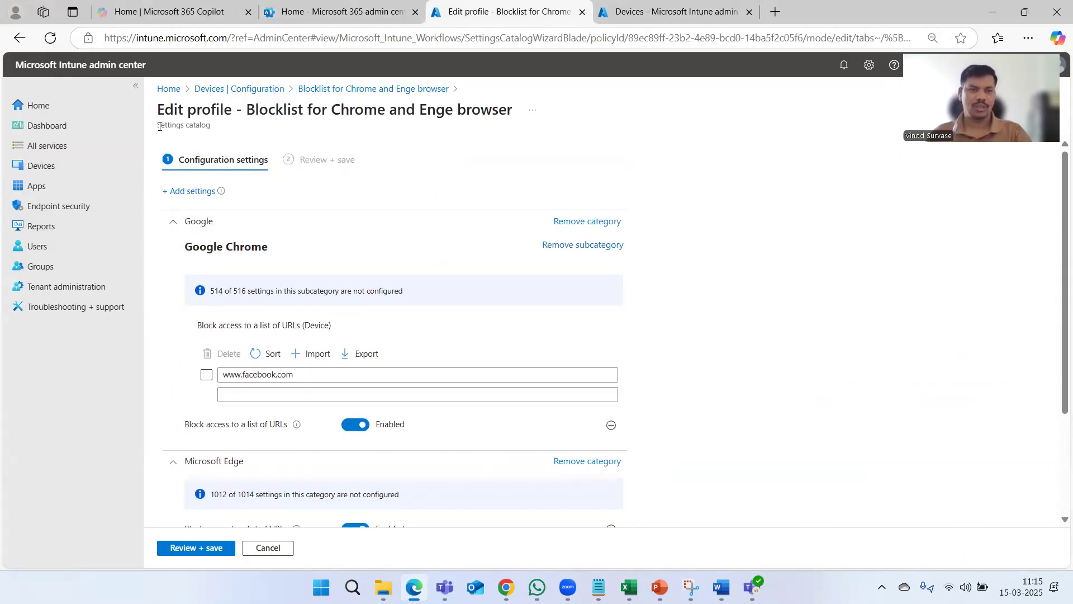
left_click_drag(160, 126, 510, 114)
left_click(821, 259)
right_click(510, 114)
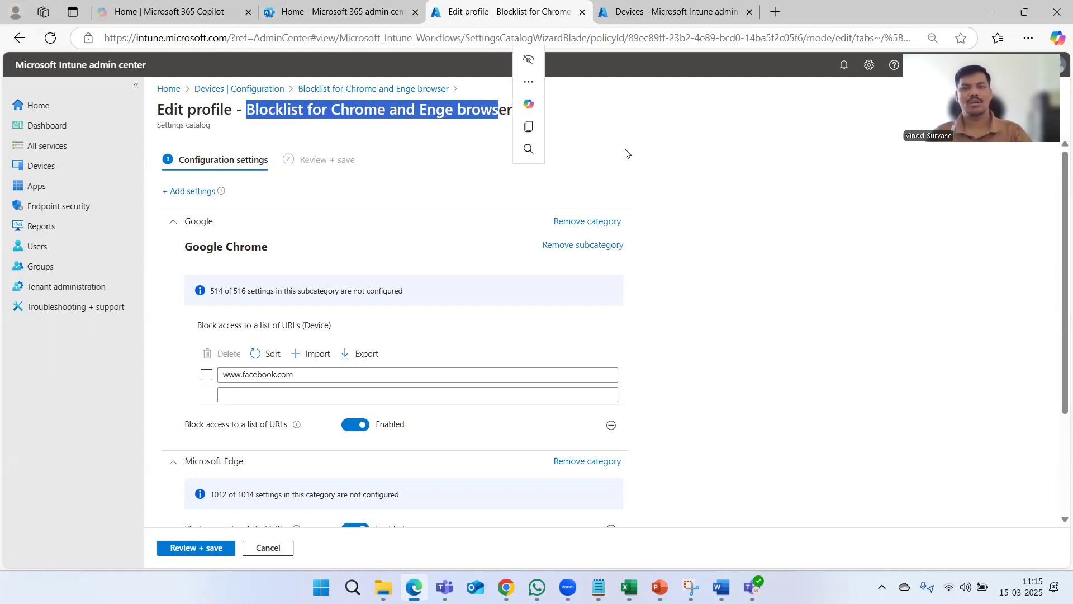
left_click(749, 230)
scroll(773, 274, "down", 3)
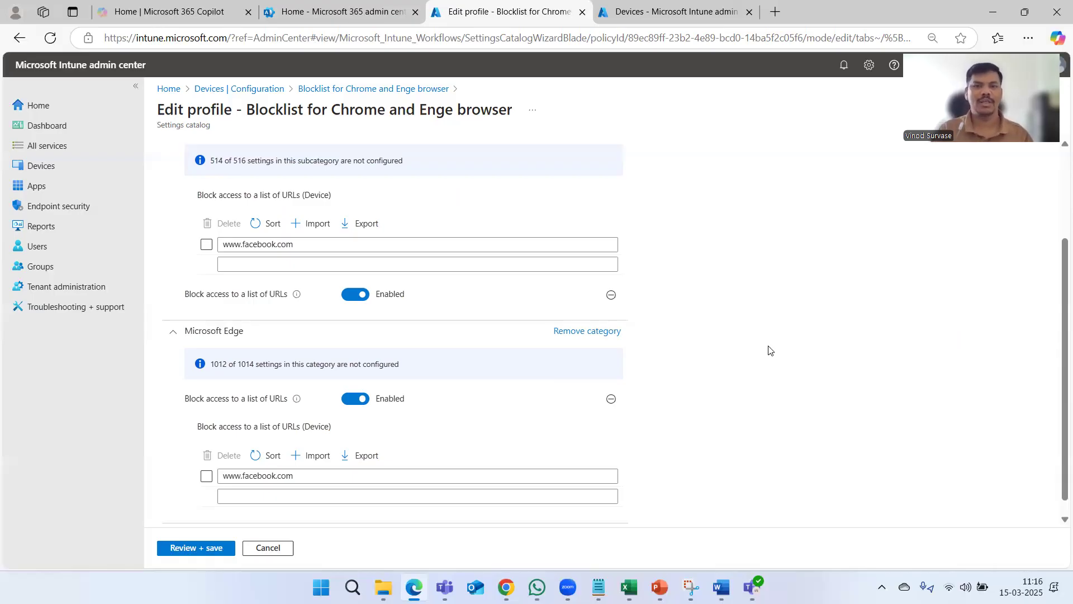
Open the Google home page in a new browser tab
left_click(776, 12)
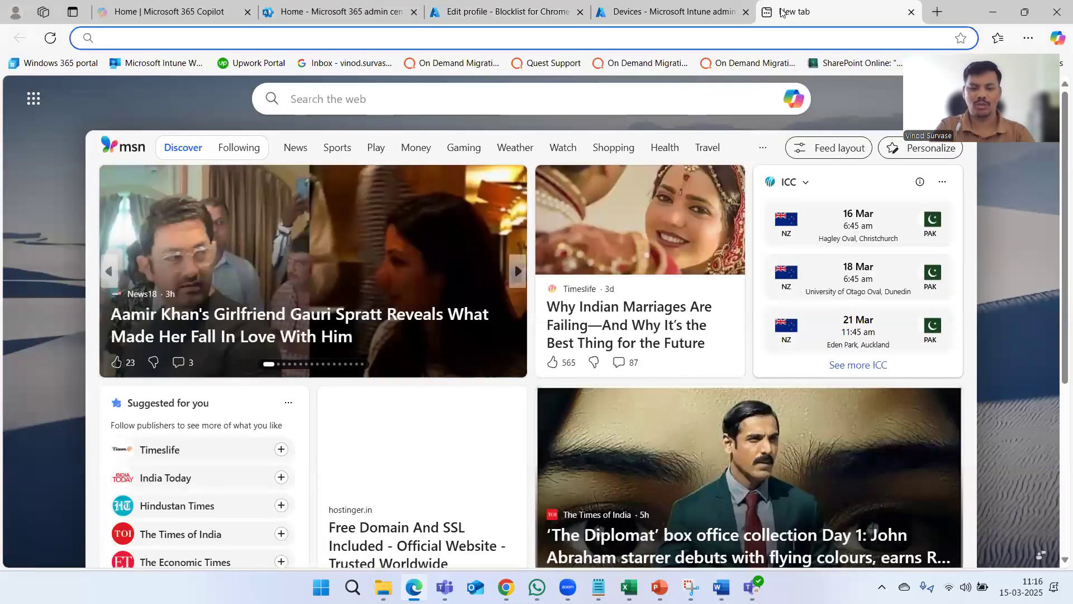
type("goo")
key("Return")
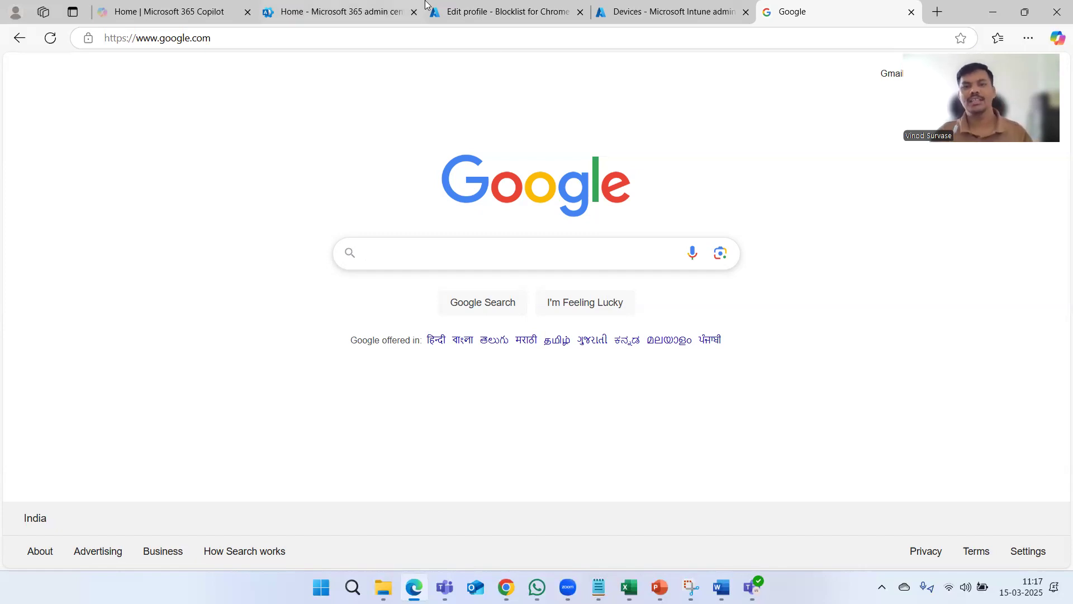
Return to the existing blocklist profile and recheck its Chrome and Edge URL entries
left_click(503, 12)
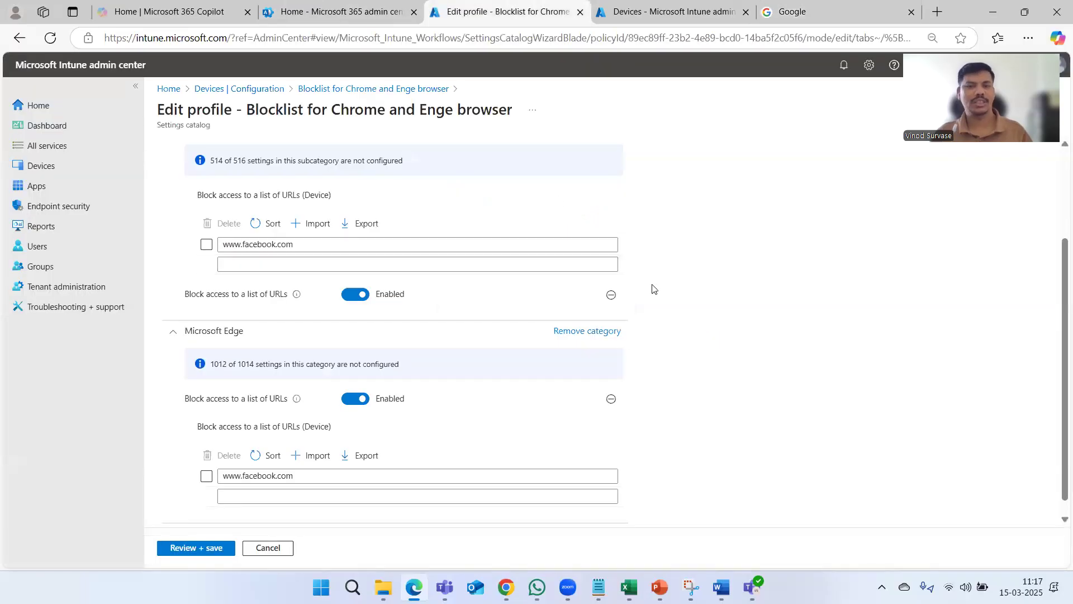
scroll(690, 279, "up", 3)
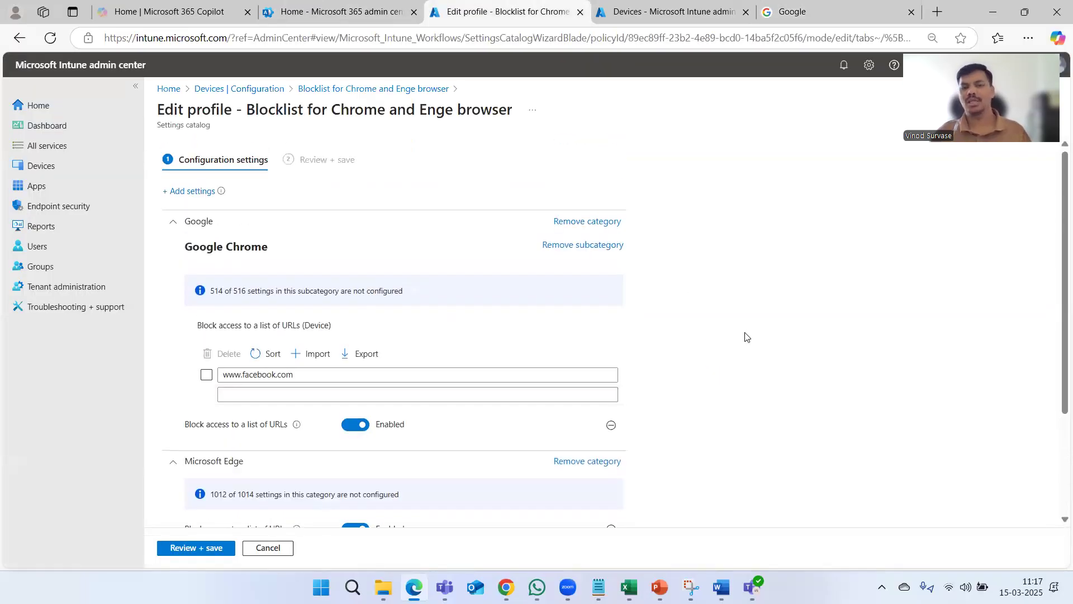
scroll(746, 336, "down", 3)
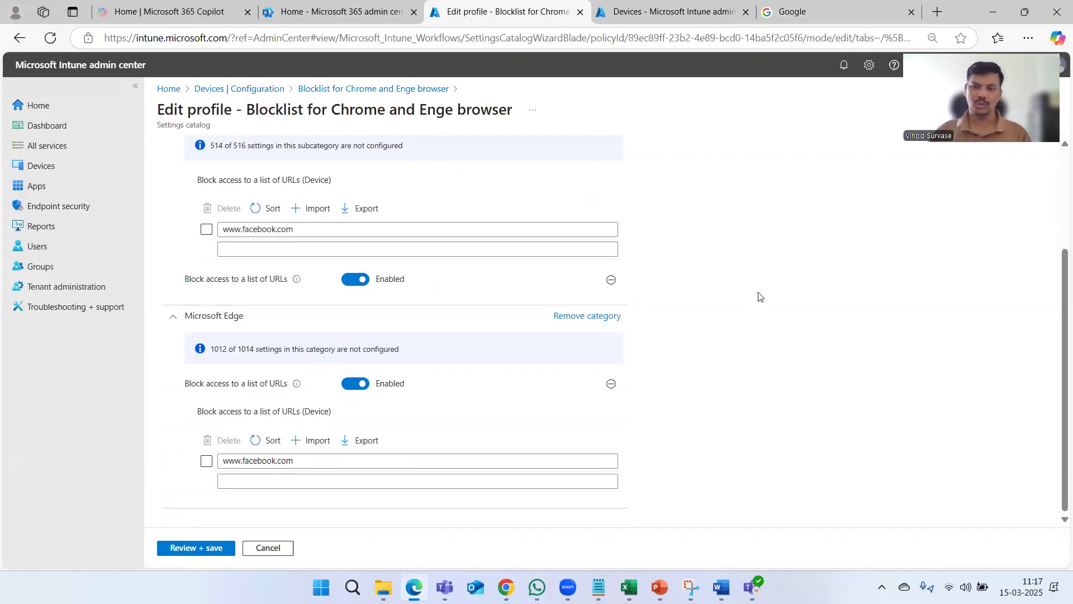
Open the list of configuration policies for Windows devices in the Intune Devices area
left_click(724, 7)
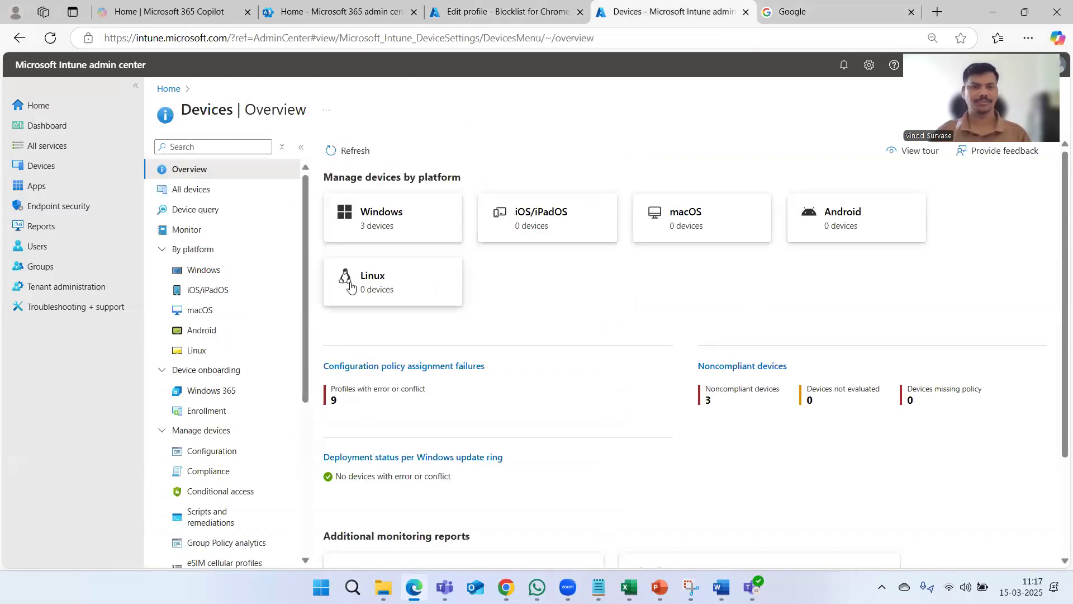
left_click(233, 271)
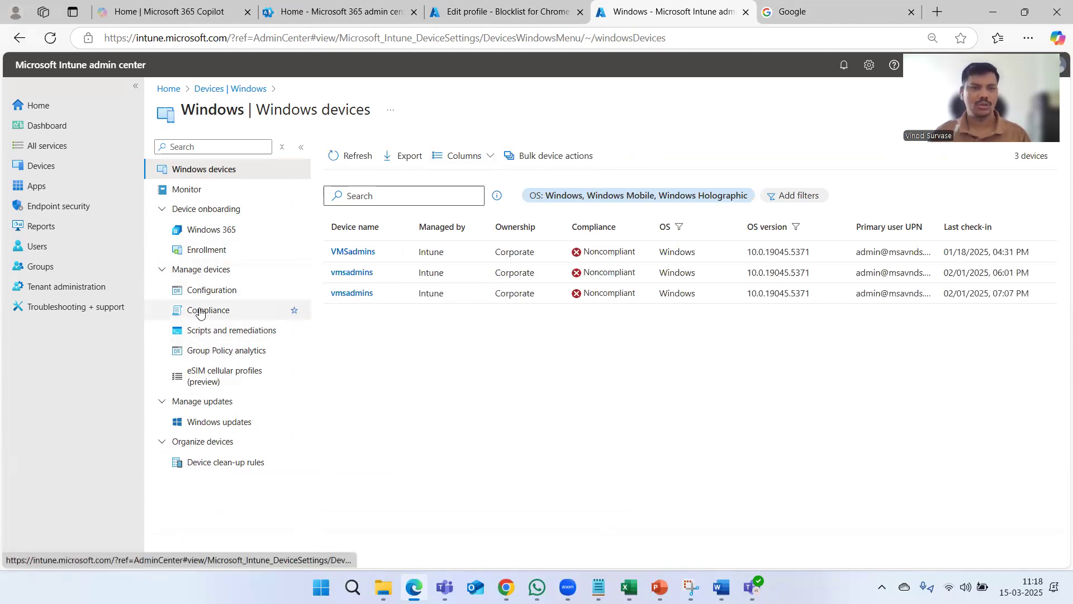
left_click(196, 289)
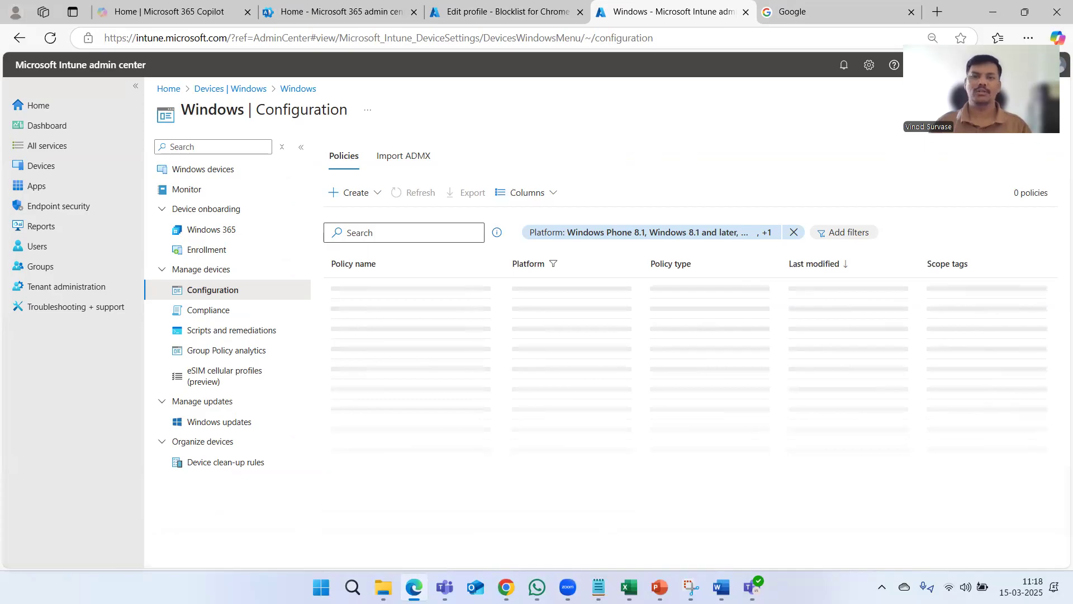
Create a new policy for the Windows 10 and later platform with profile type Templates and the Custom template
left_click(354, 192)
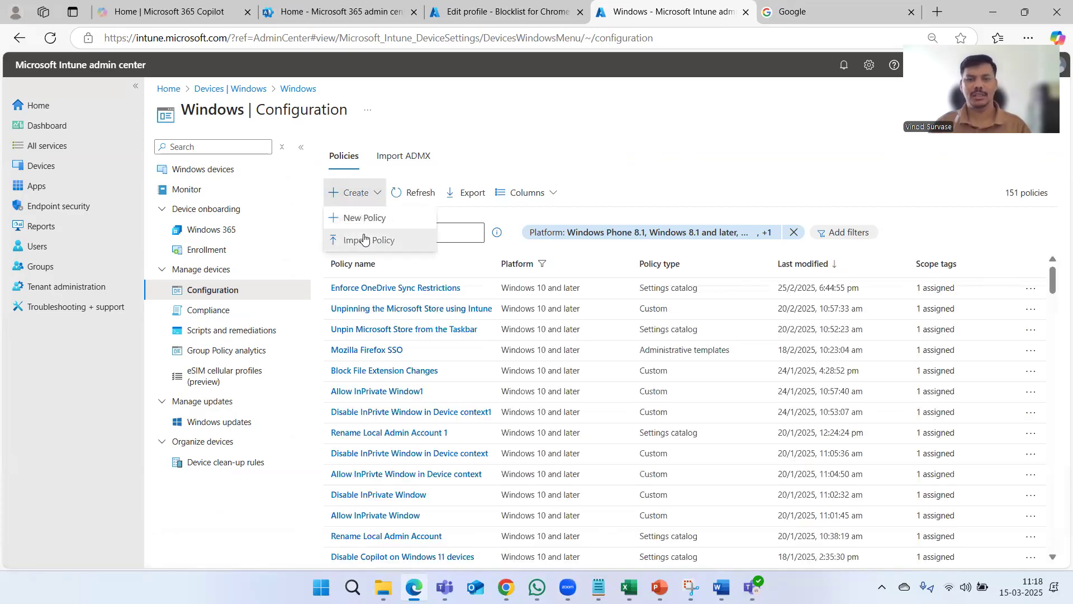
left_click(358, 216)
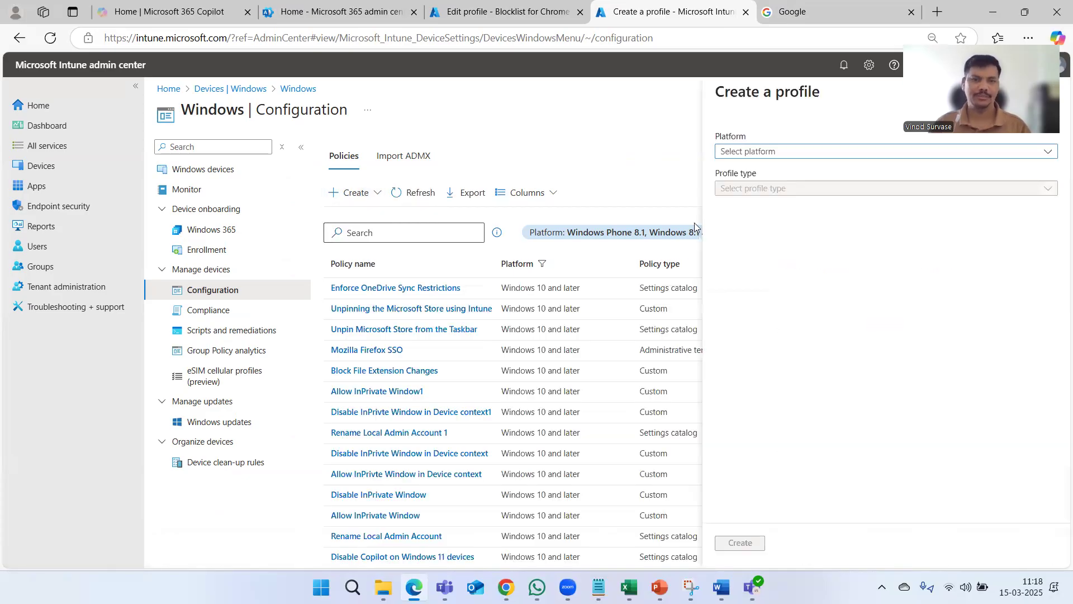
left_click(781, 152)
left_click(789, 178)
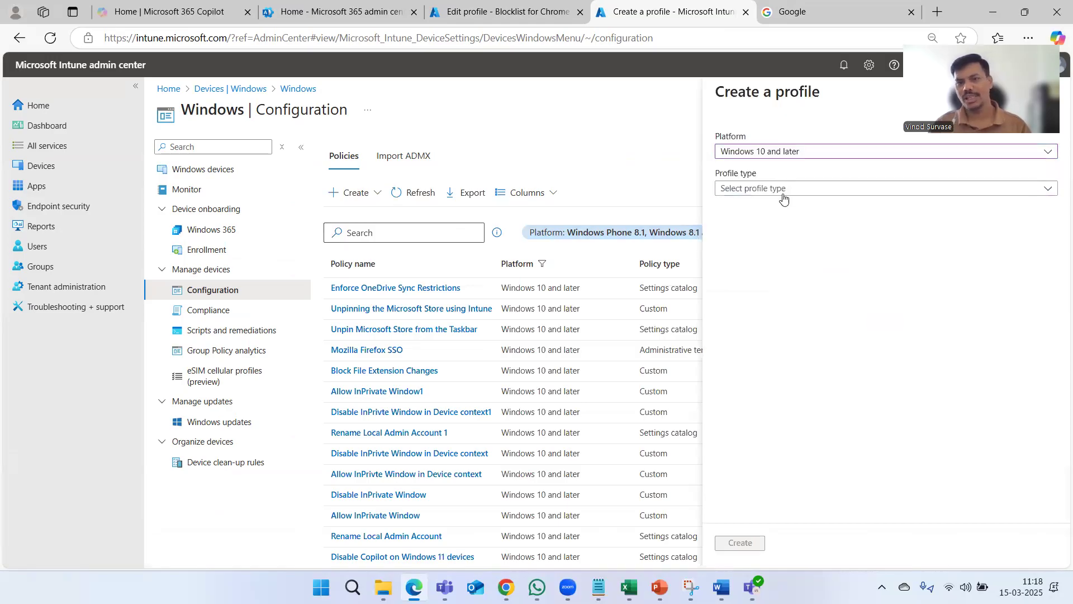
left_click(781, 192)
left_click(768, 248)
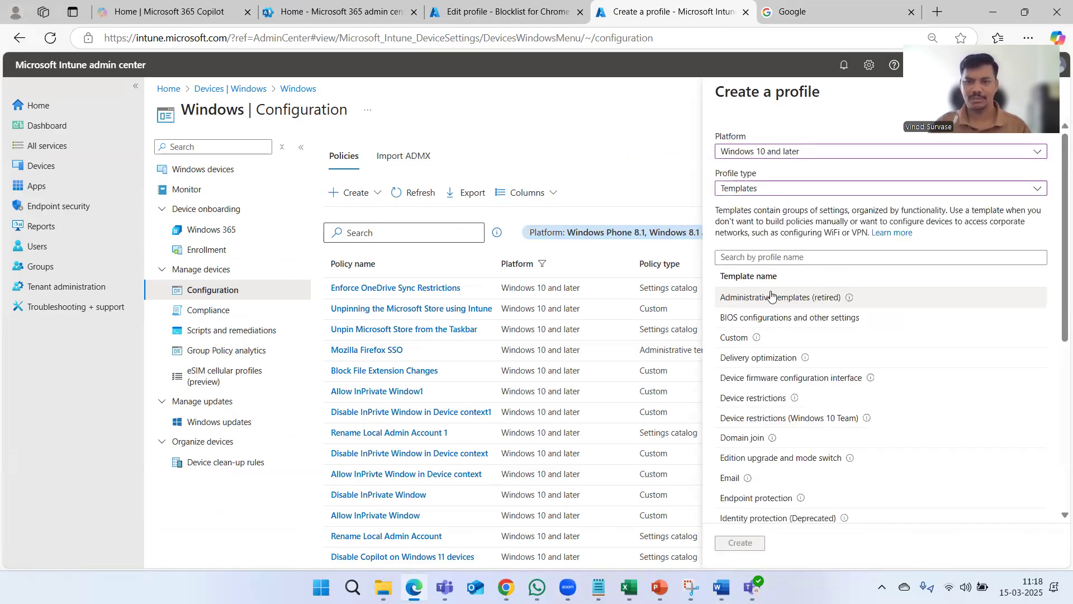
left_click(735, 338)
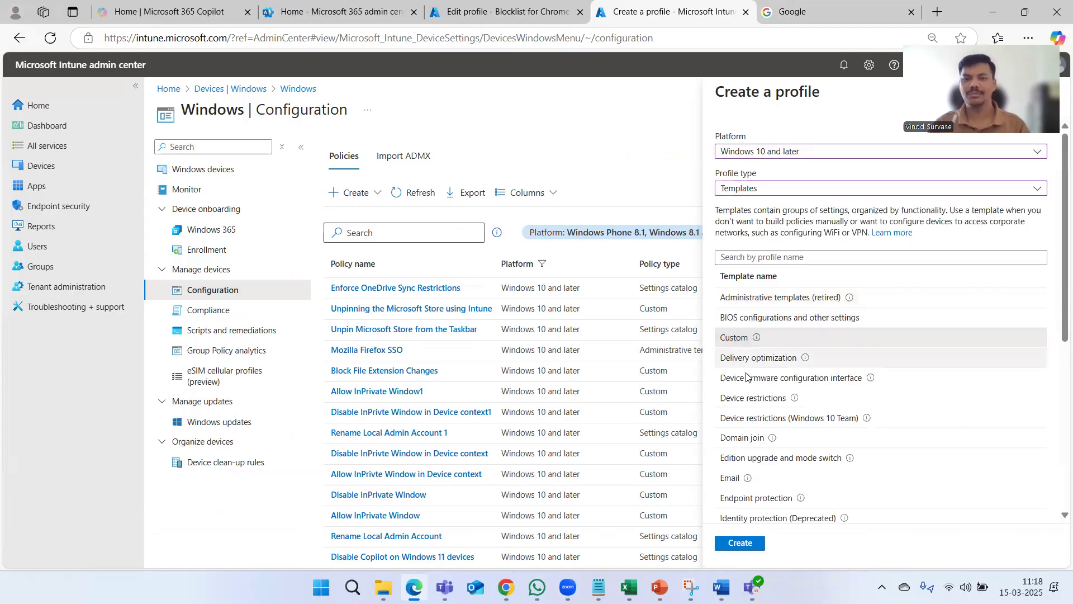
left_click(746, 542)
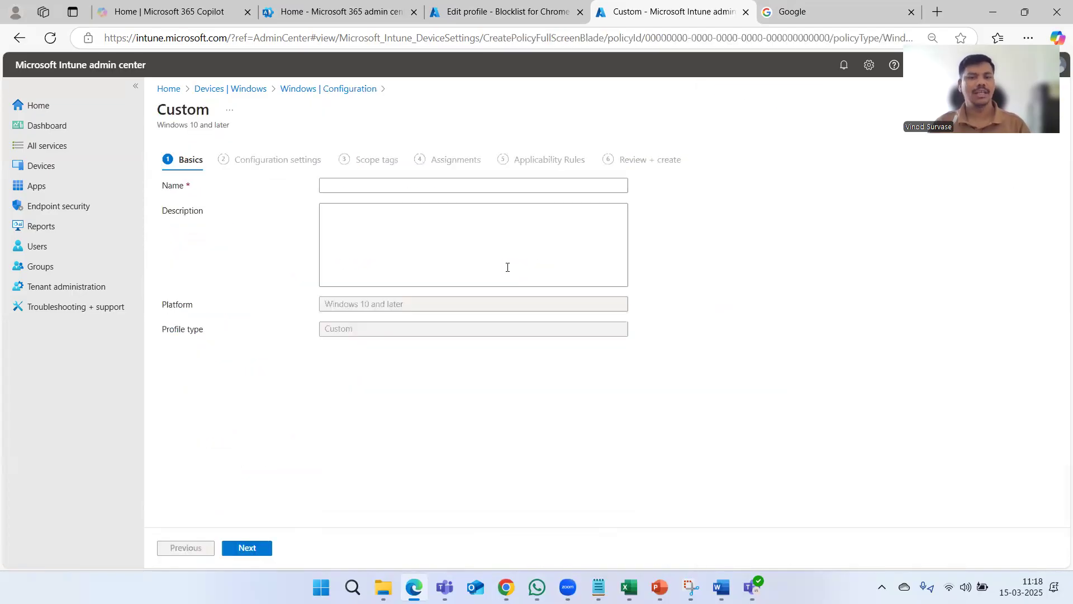
Set both the profile's name and description to "Block AI & ChatGPT tools" and proceed to the configuration settings
left_click(396, 184)
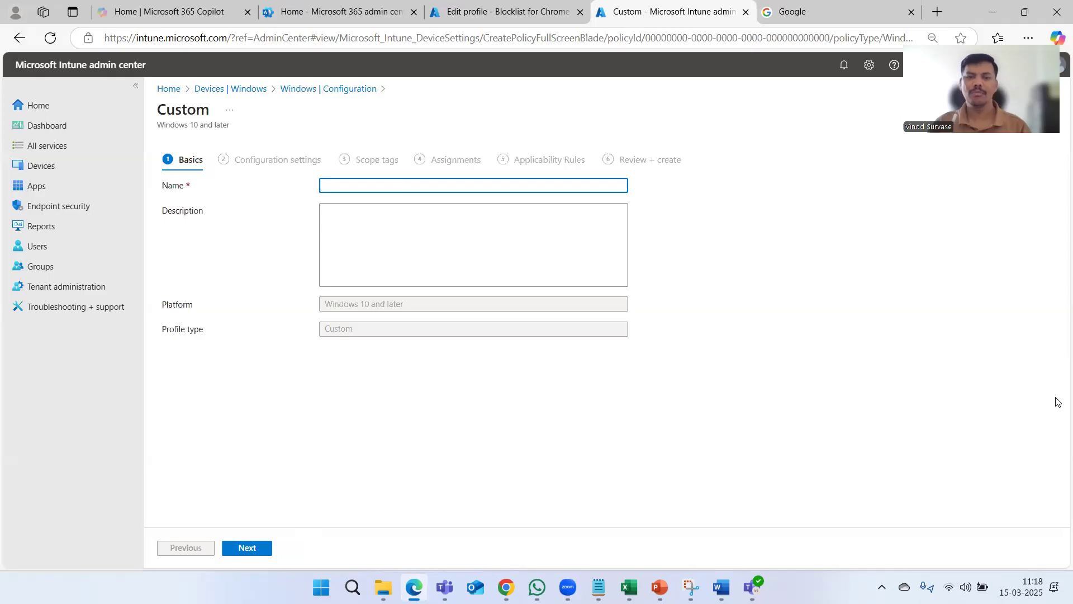
type("Block A")
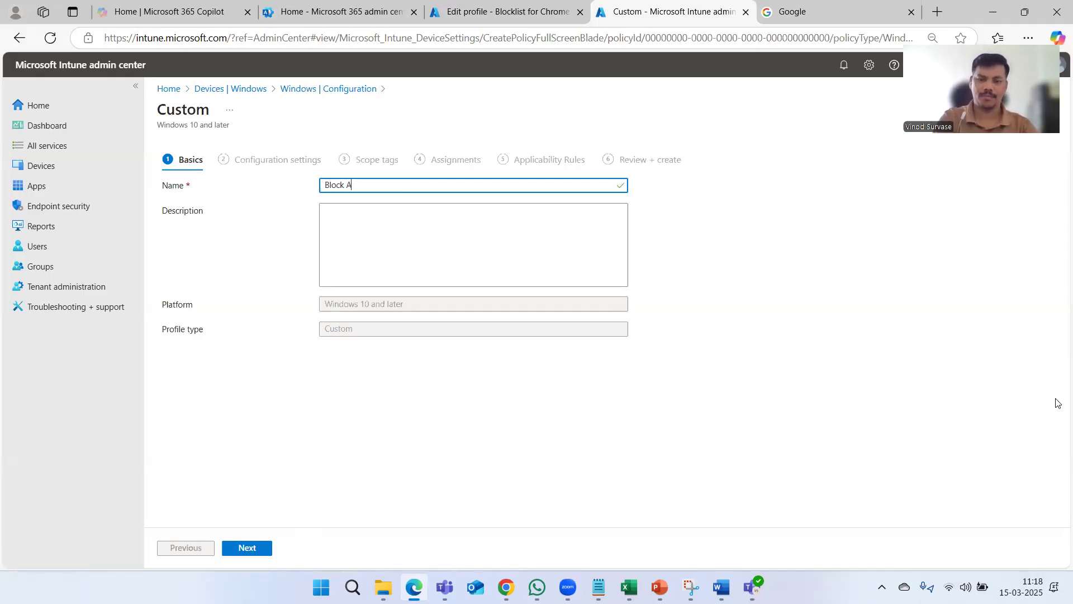
type("i & C")
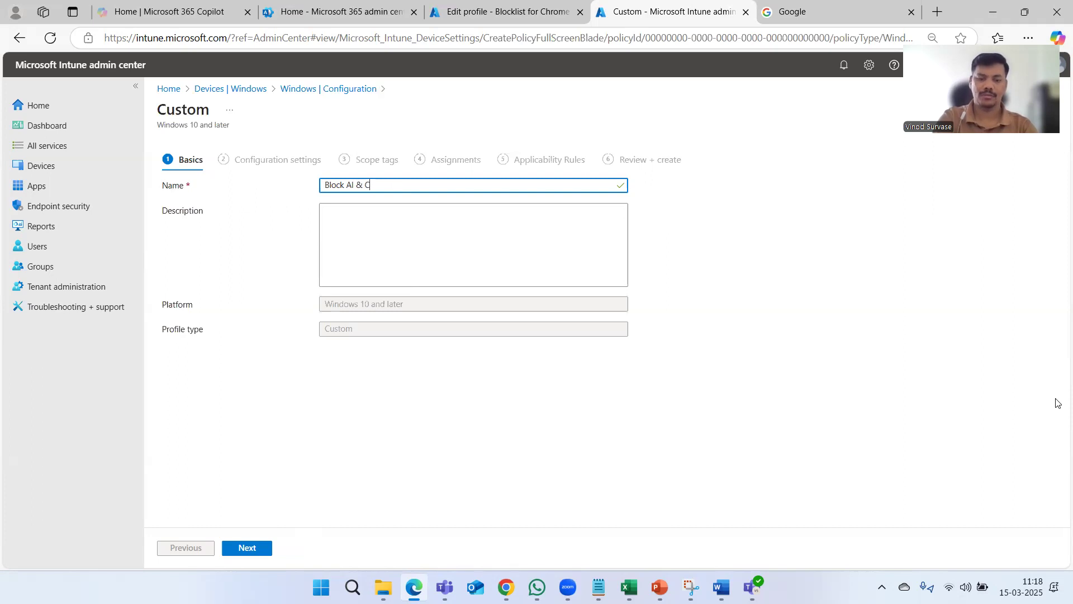
type("hatGPT tools")
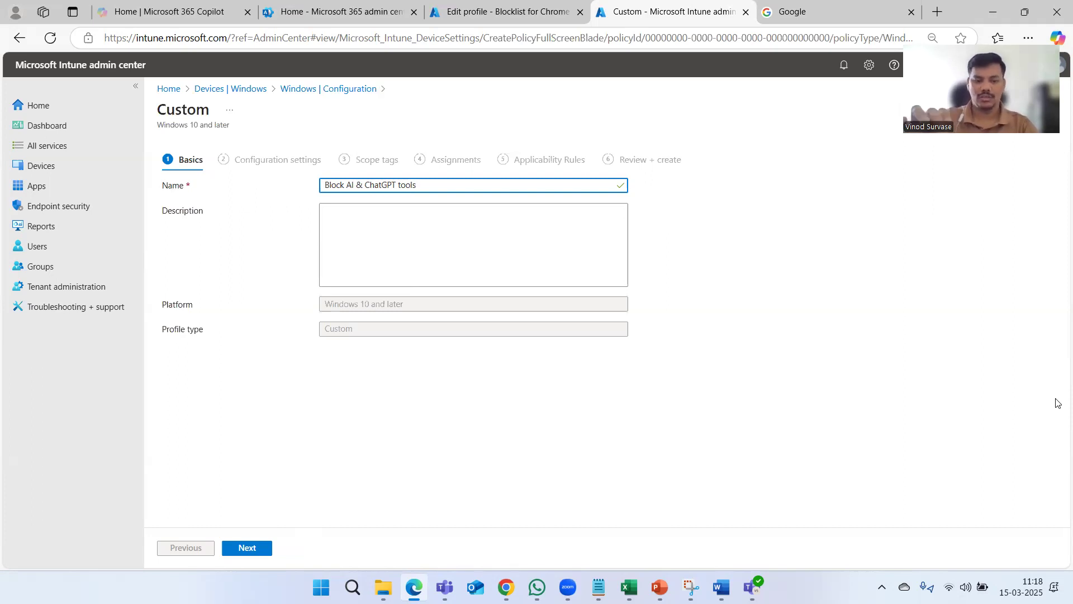
key("ctrl+a")
key("ctrl+c")
left_click(472, 246)
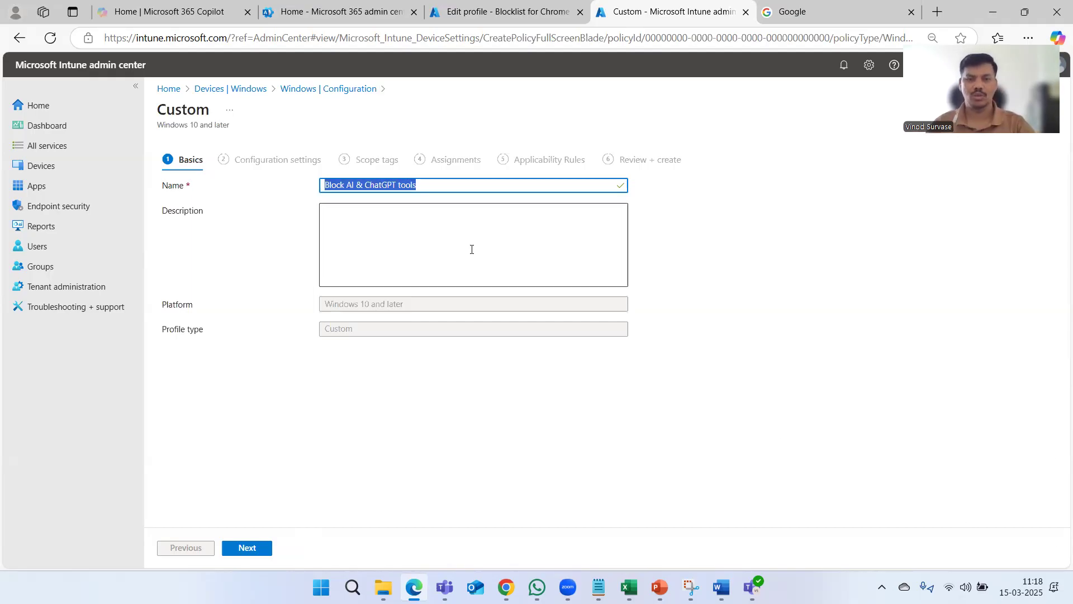
key("ctrl+v")
left_click(726, 326)
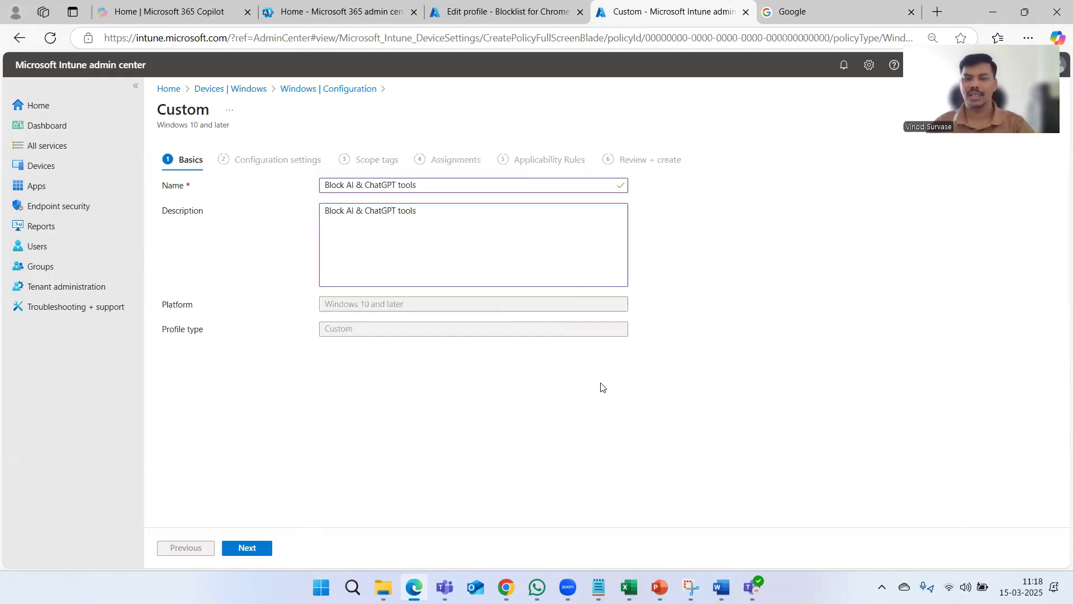
left_click(263, 548)
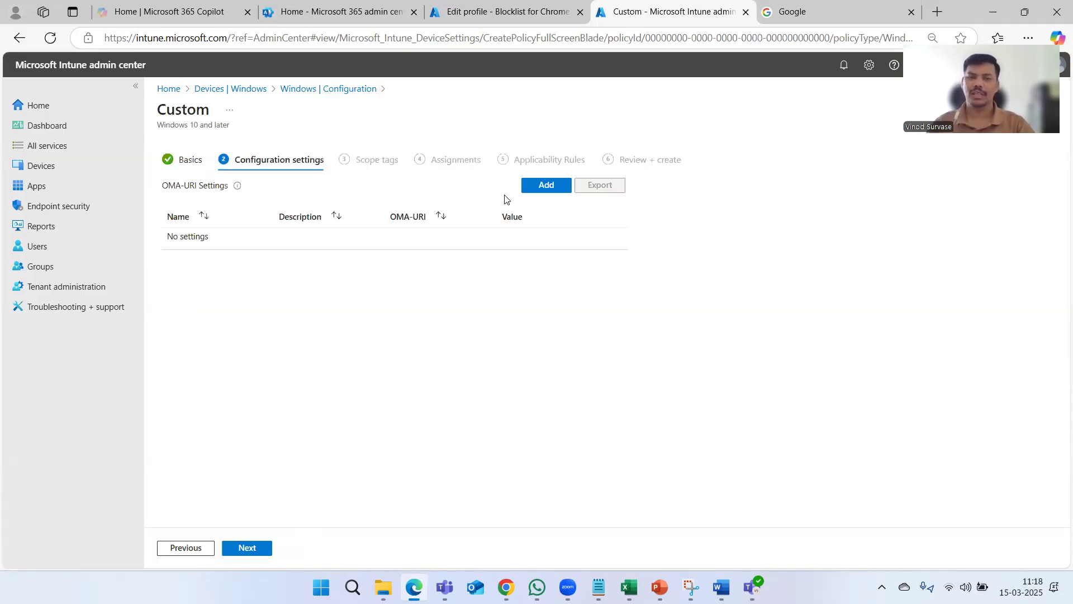
Add an OMA-URI settings row with "Block AI & ChatGPT tools" as both its name and description
left_click(527, 190)
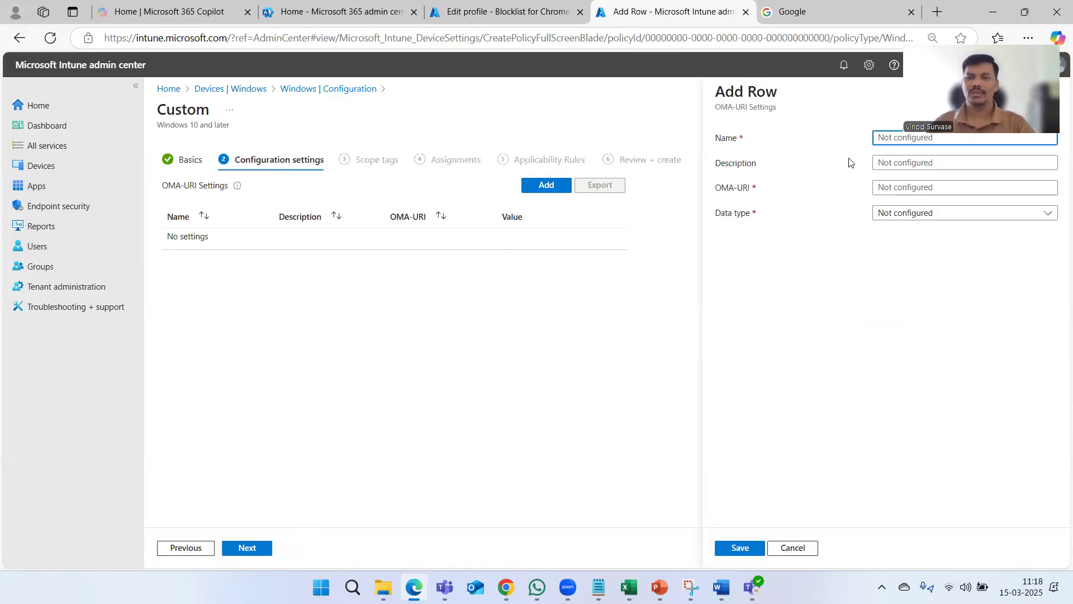
key("ctrl+v")
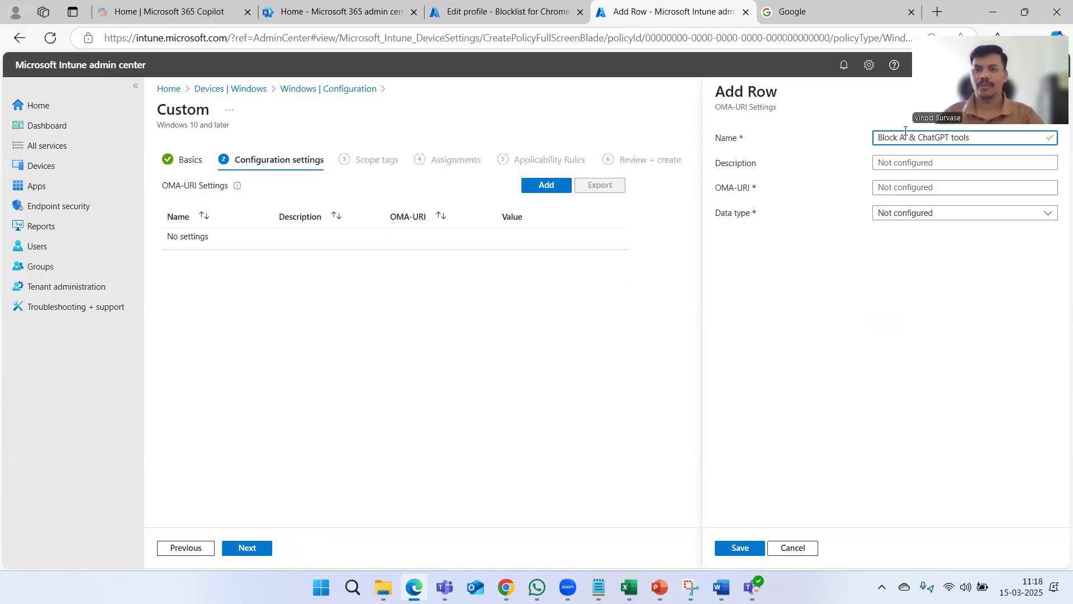
left_click(917, 167)
key("ctrl+v")
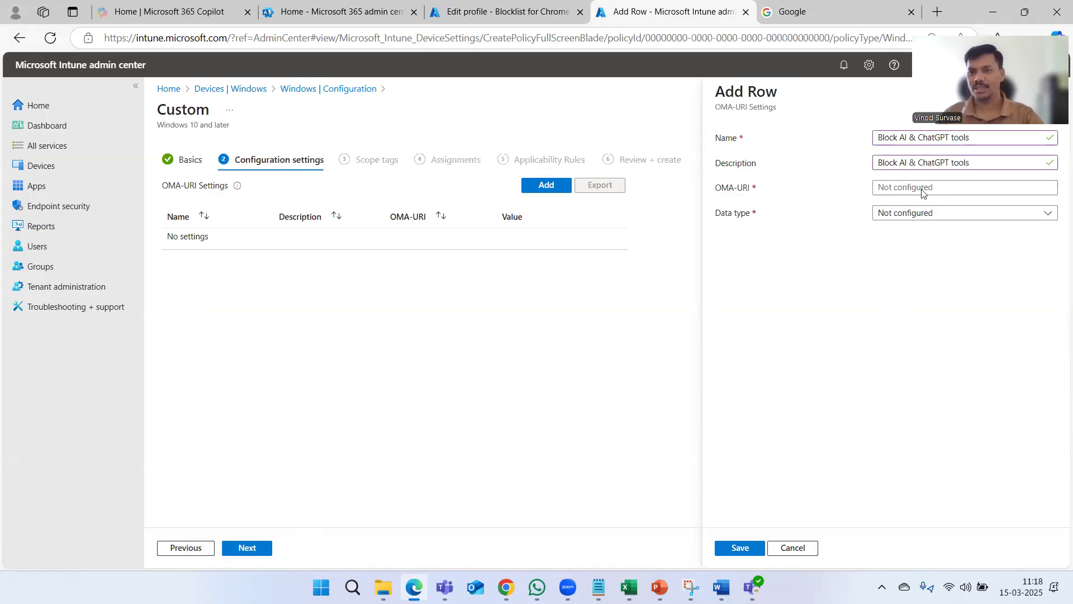
left_click(920, 187)
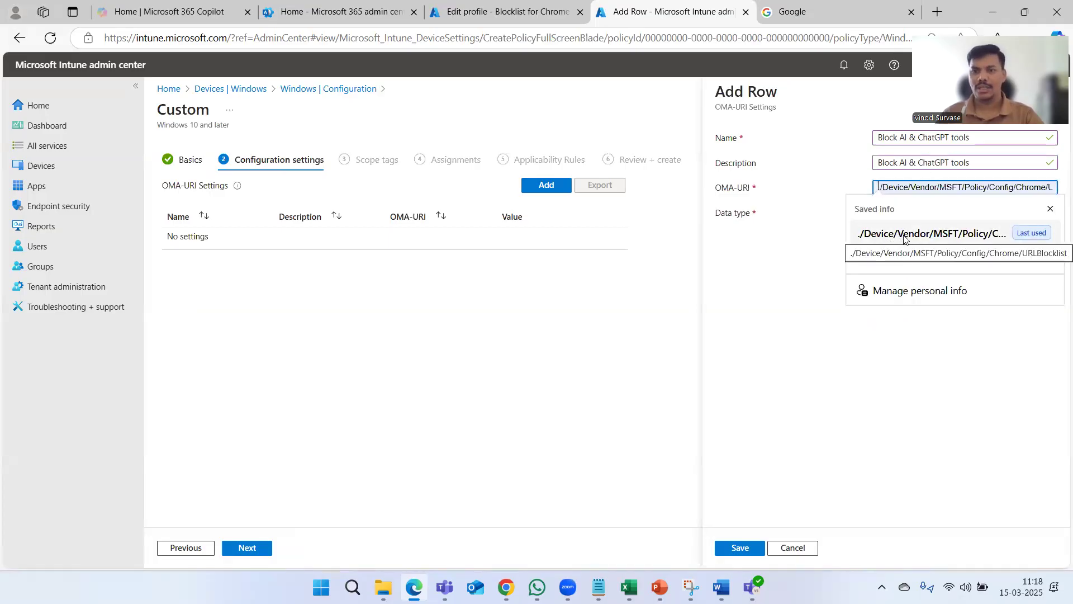
left_click(808, 363)
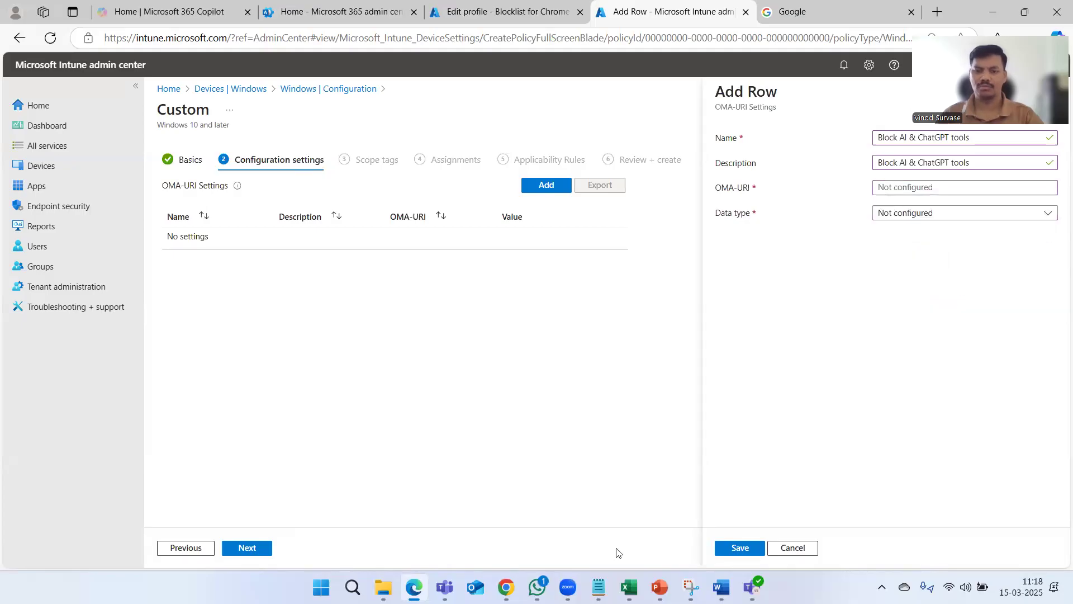
Switch to Notepad, copy the OMA-URI path ./Device/Vendor/MSFT/Policy/Config/Chrome/URLBlocklist, and return to the settings row in Edge
left_click(598, 587)
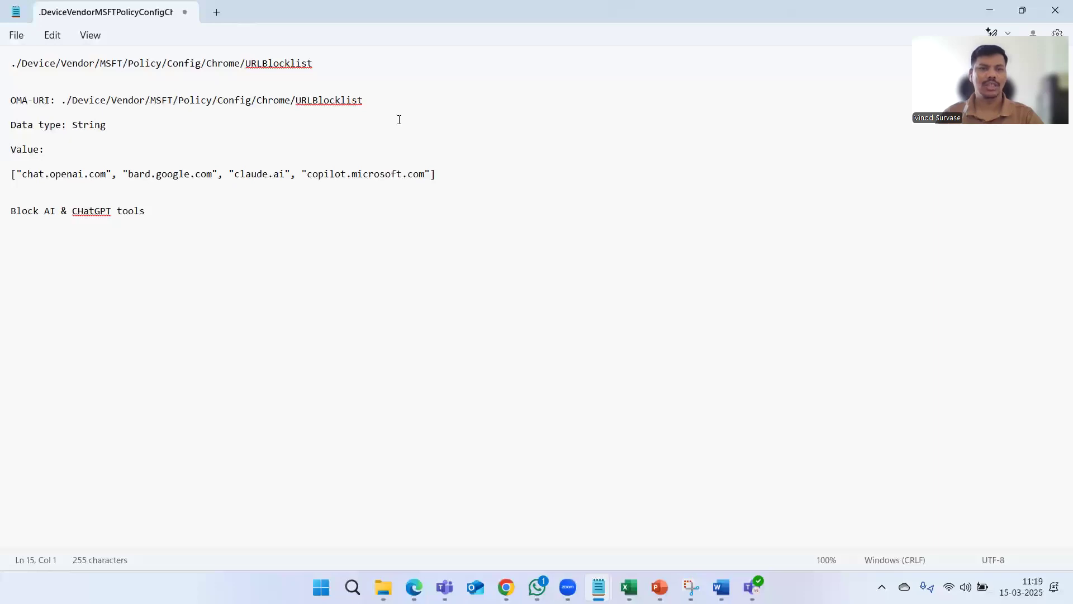
left_click_drag(375, 99, 63, 99)
key("ctrl+c")
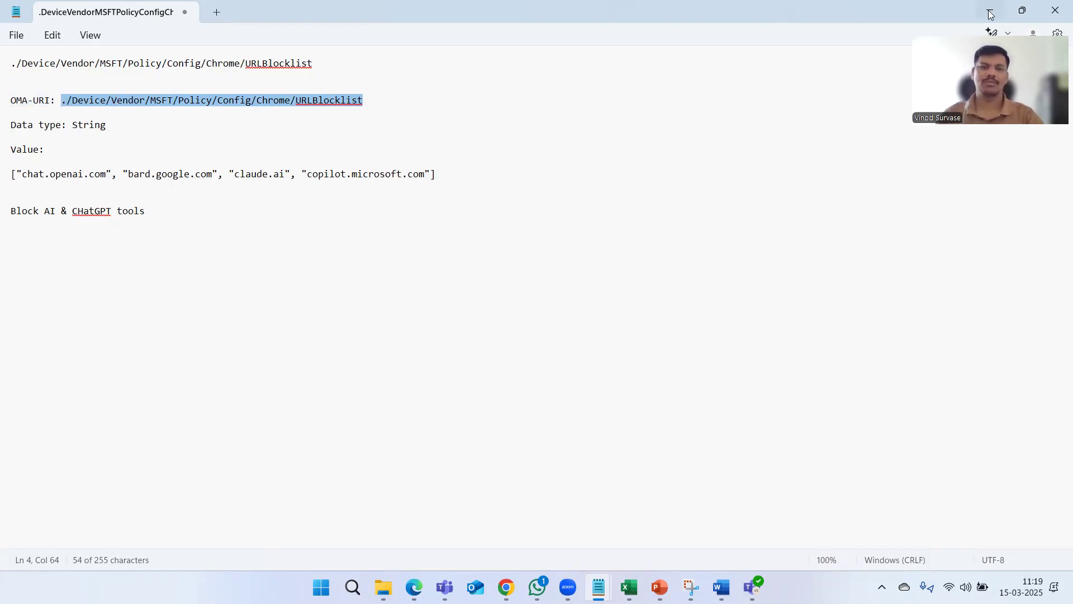
key("alt+Tab")
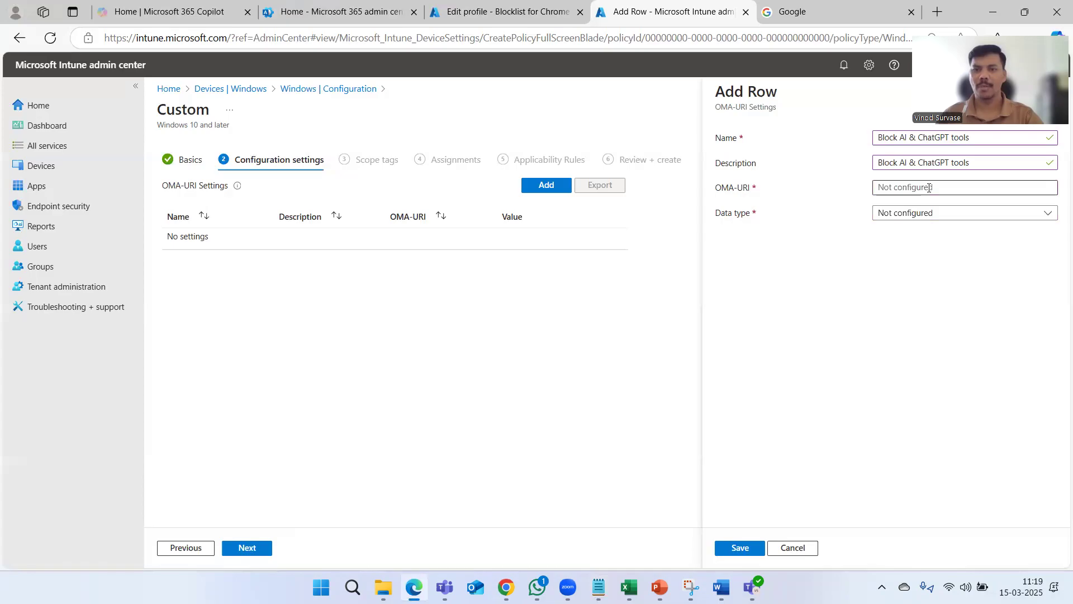
Paste the copied Chrome URLBlocklist path as the row's OMA-URI and set its data type to String
left_click(931, 188)
key("ctrl+v")
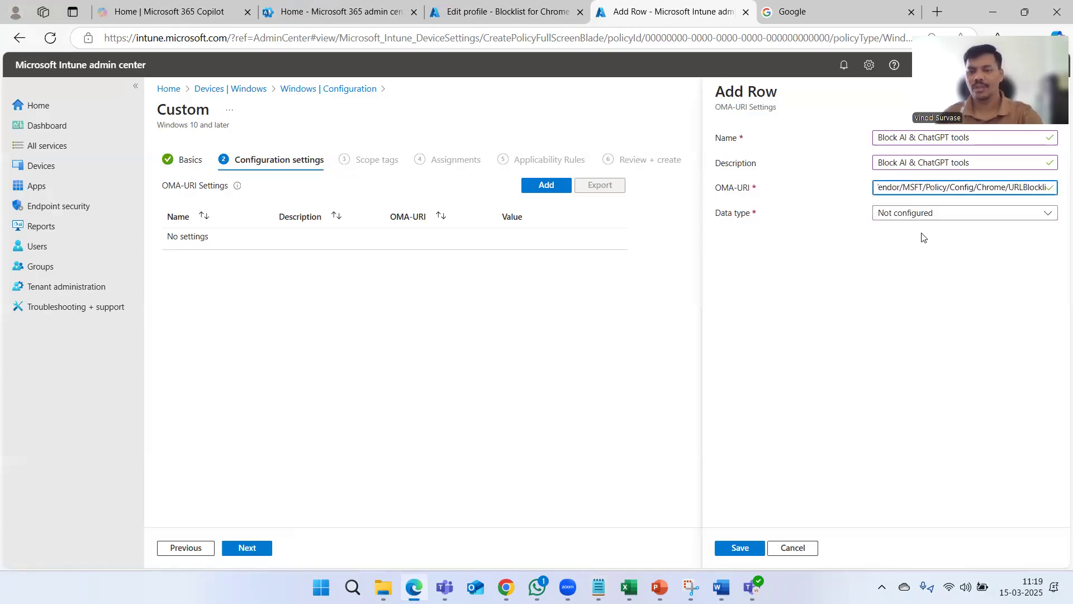
key("Home")
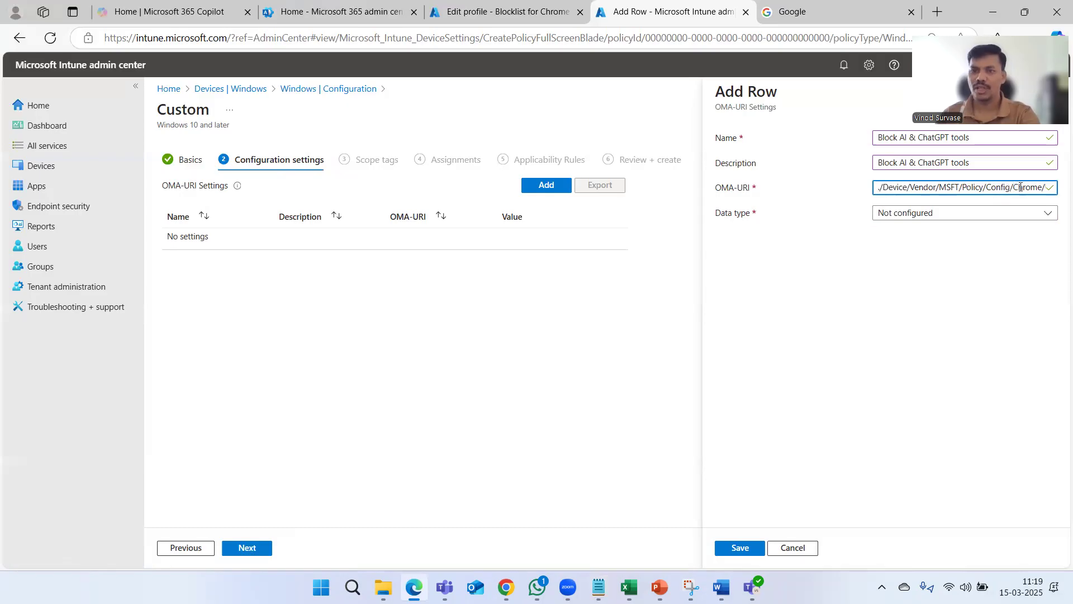
key("End")
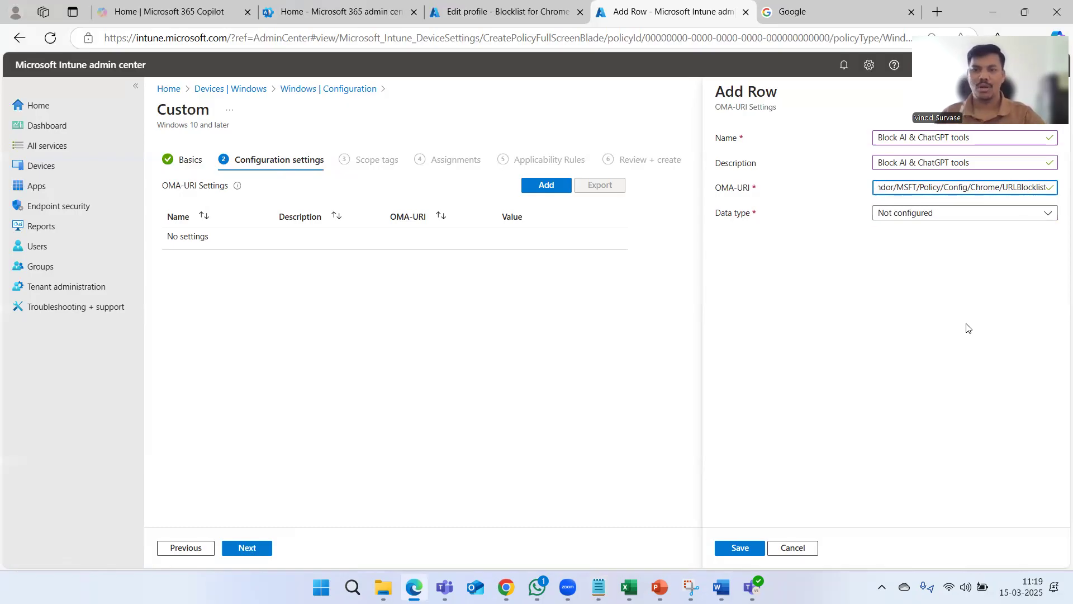
left_click(942, 351)
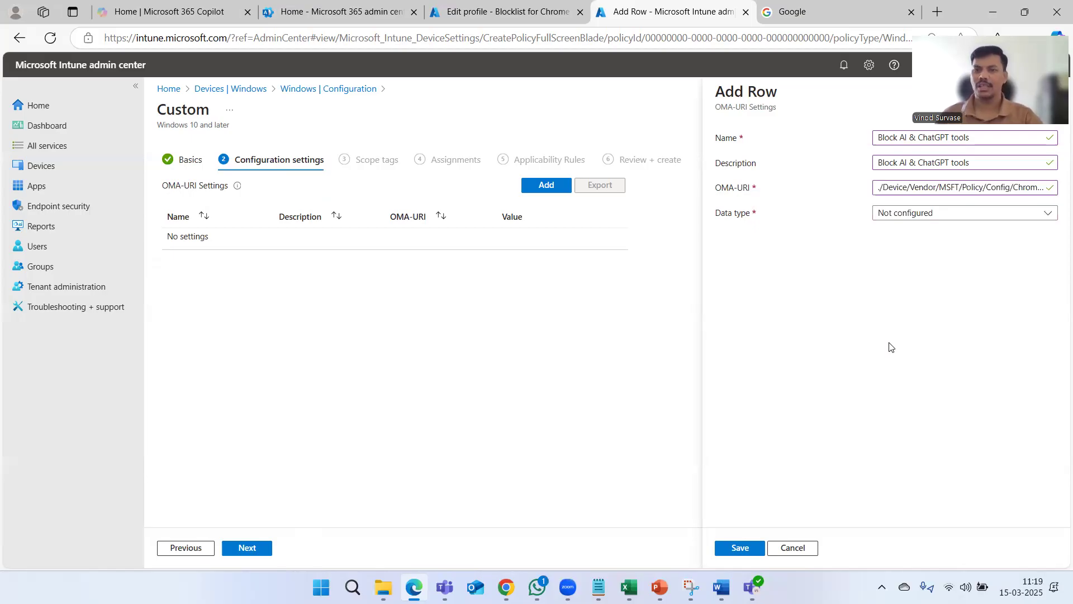
left_click(940, 215)
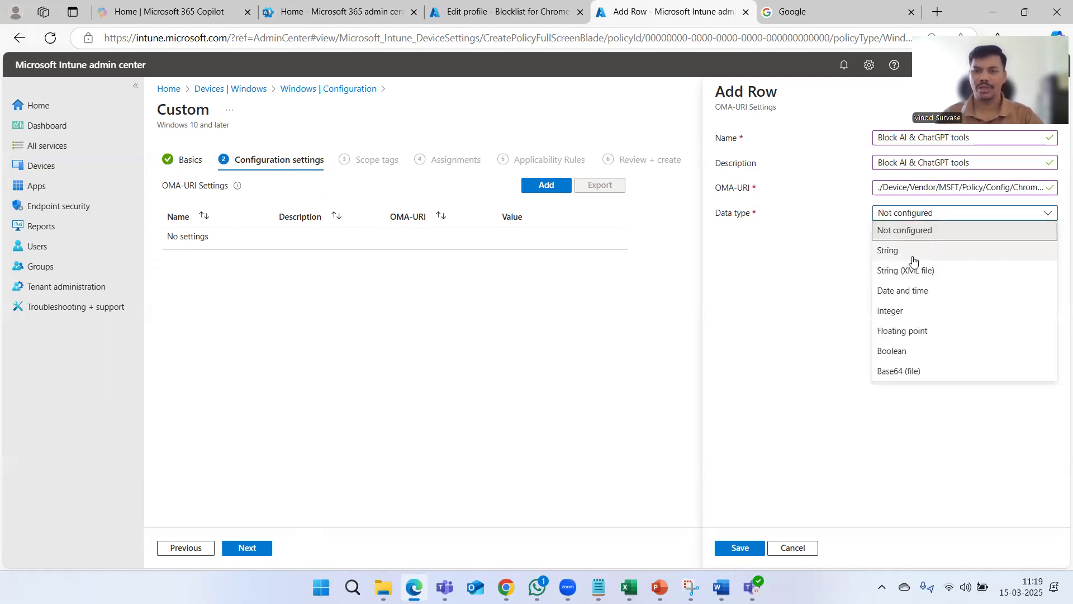
left_click(912, 257)
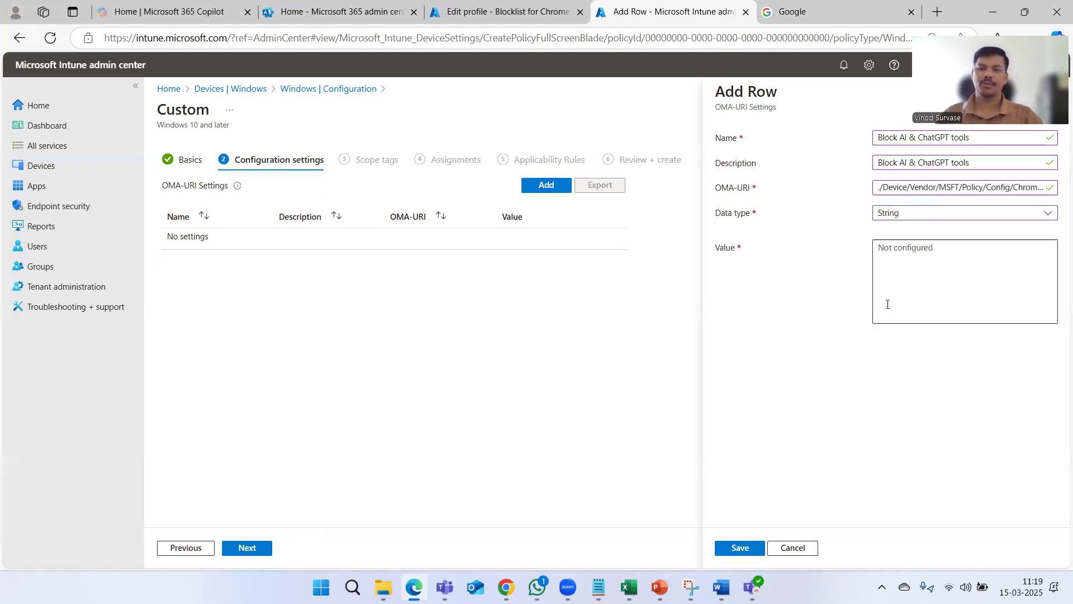
Copy ["chat.openai.com", "bard.google.com", "claude.ai", "copilot.microsoft.com"] from Notepad into the settings row's value in Edge and save the row
left_click(912, 269)
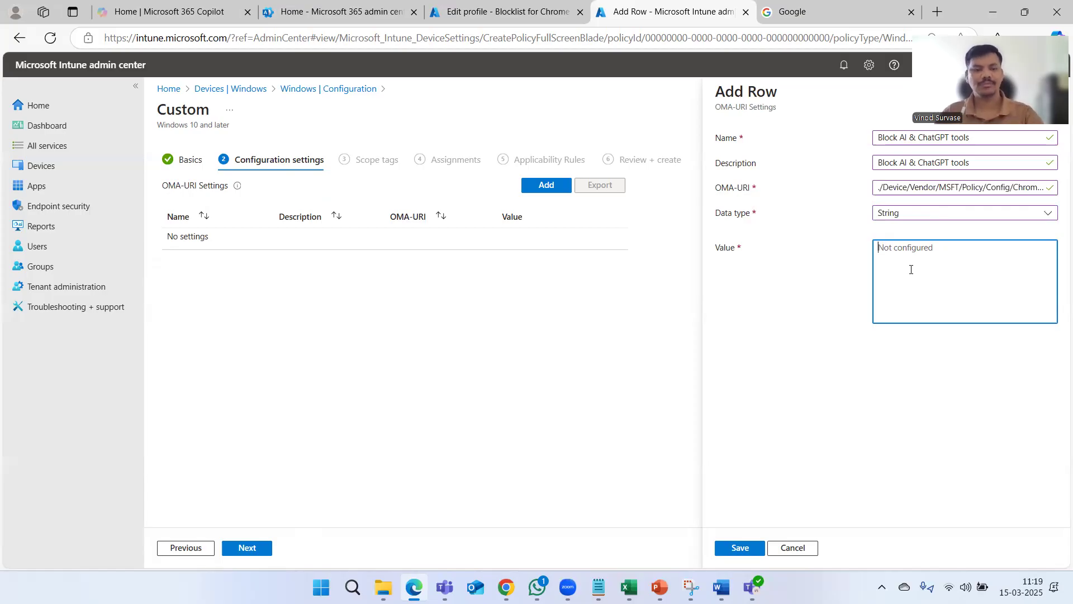
key("alt+Tab")
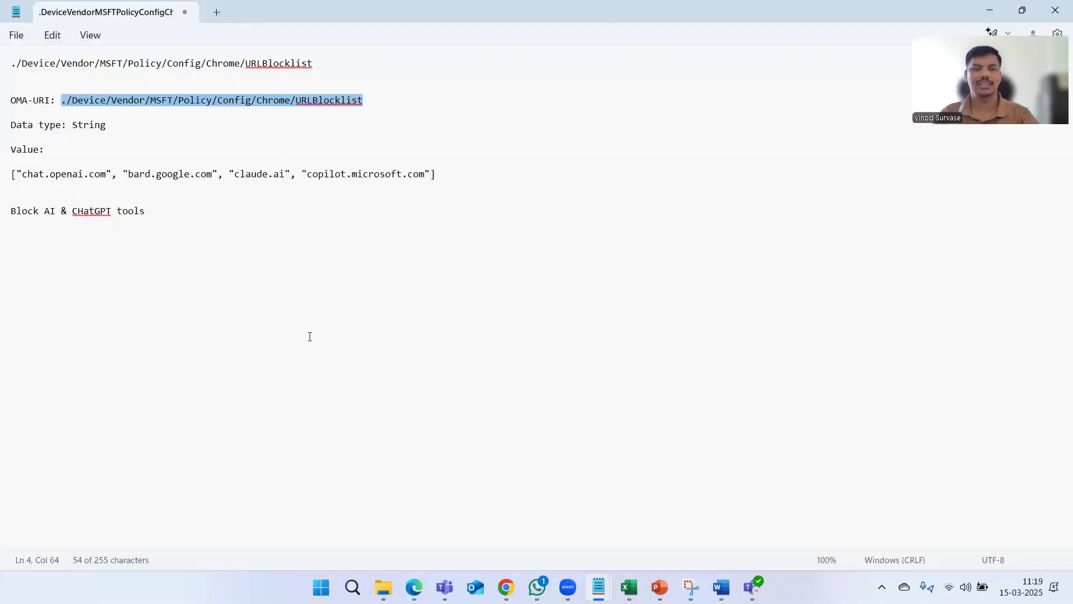
left_click(287, 278)
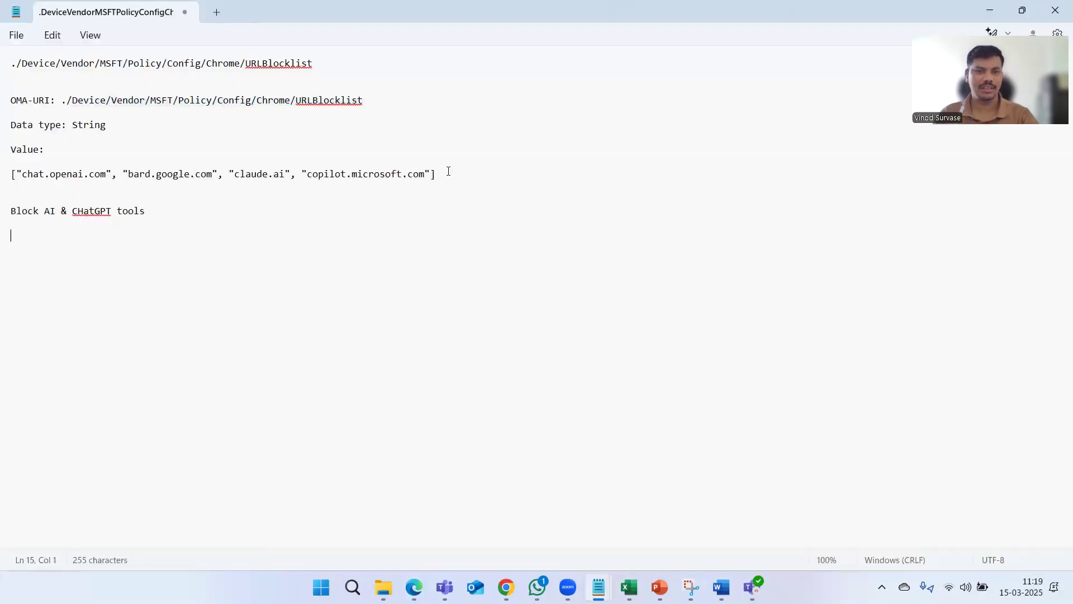
left_click_drag(447, 173, 8, 169)
key("ctrl+c")
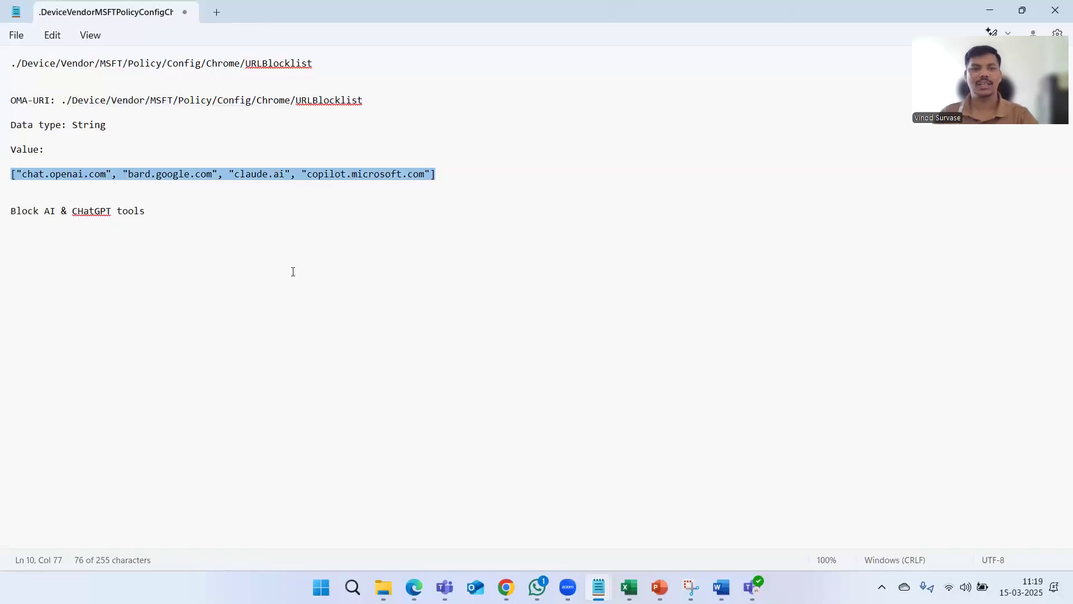
key("alt+Tab")
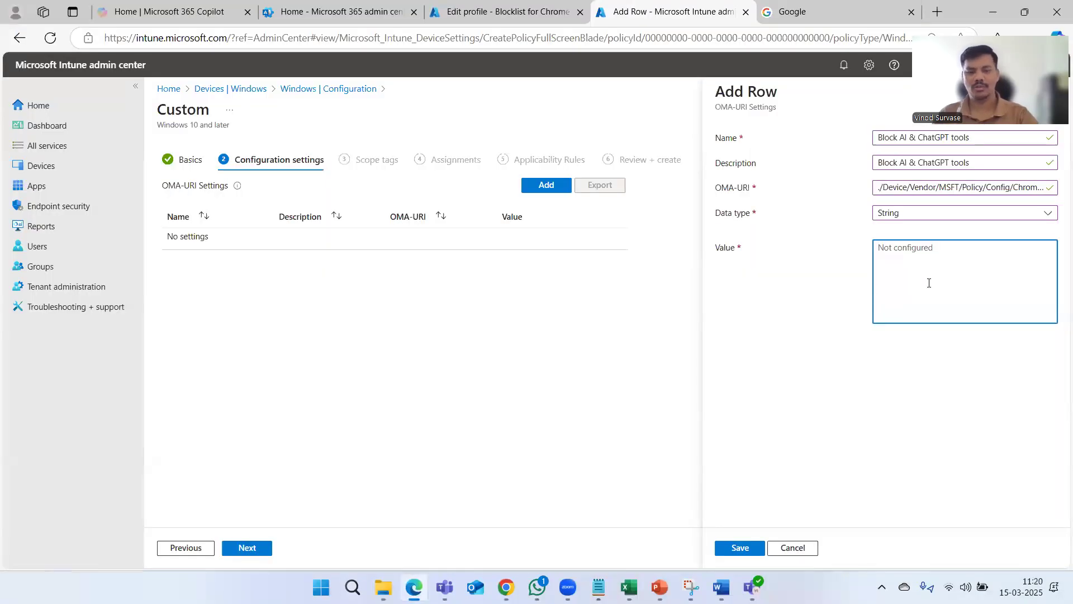
key("ctrl+v")
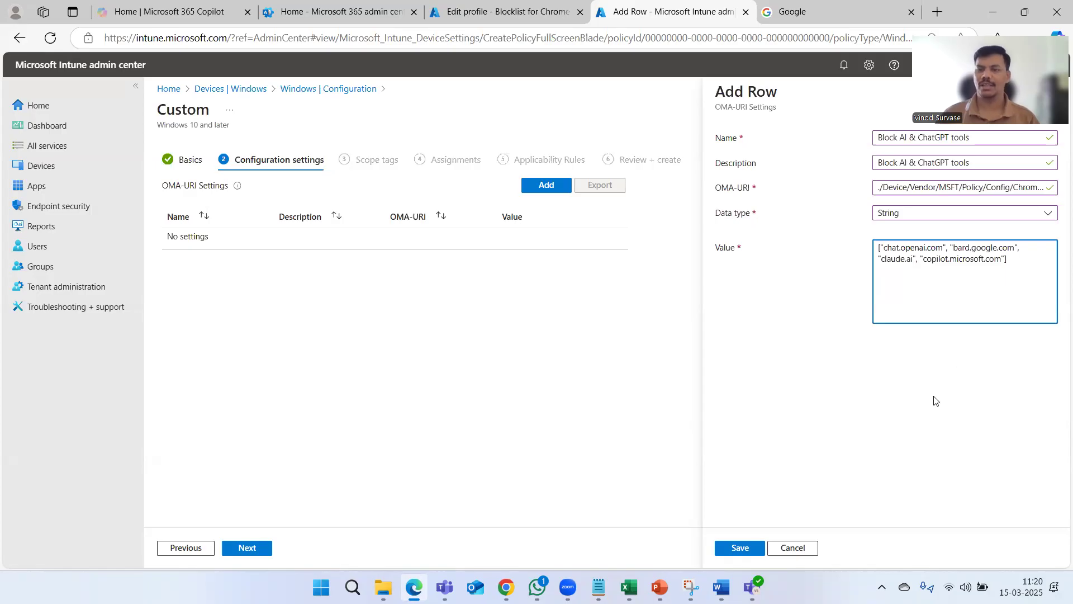
left_click(874, 379)
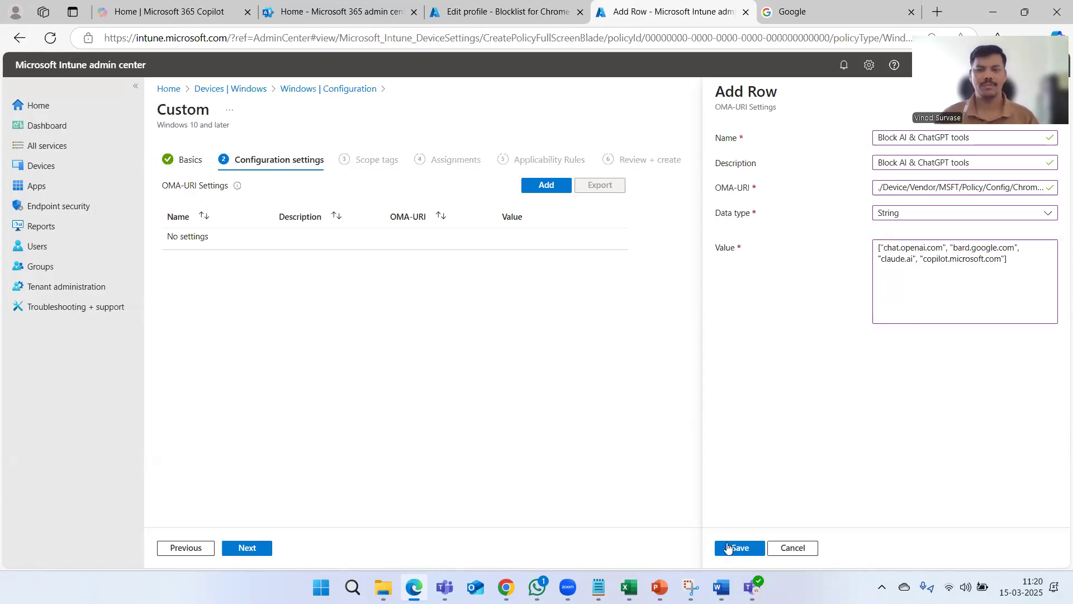
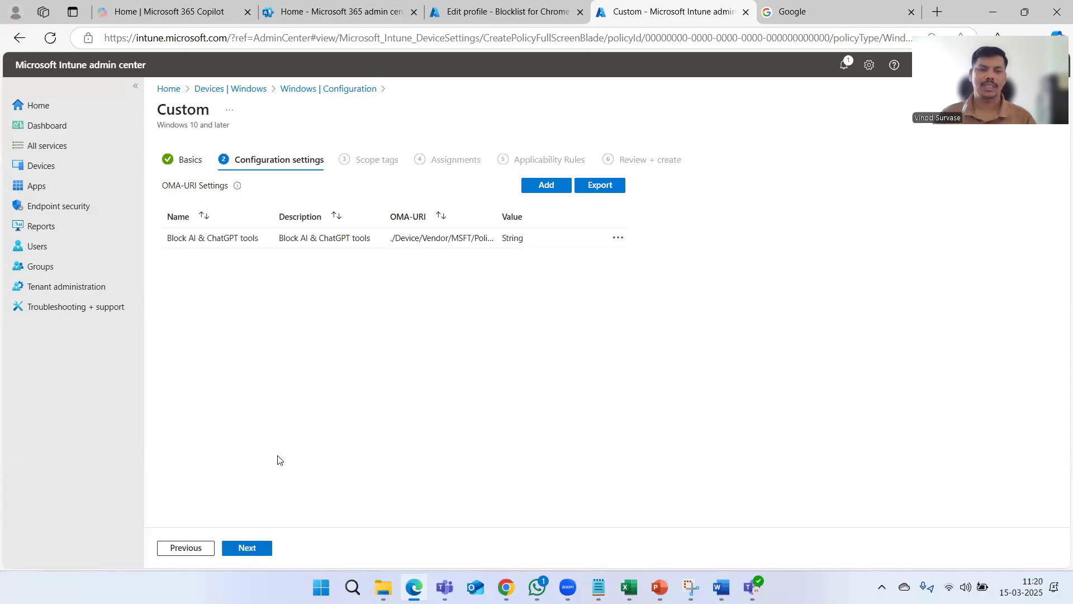
Keep the Default scope tag, leave the included and excluded groups empty, and proceed to the applicability rules
left_click(255, 550)
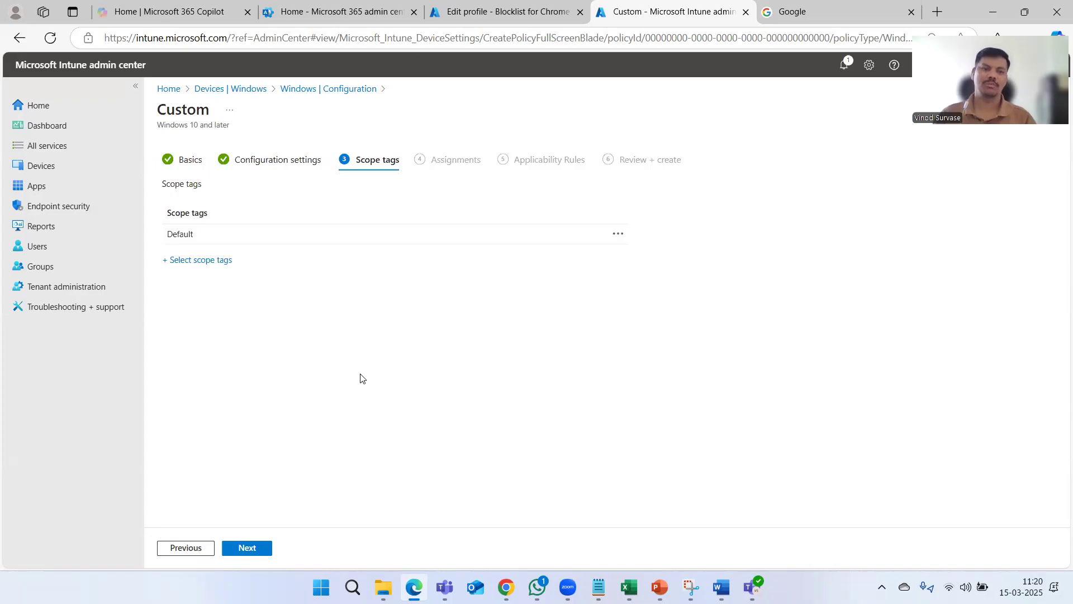
left_click(253, 551)
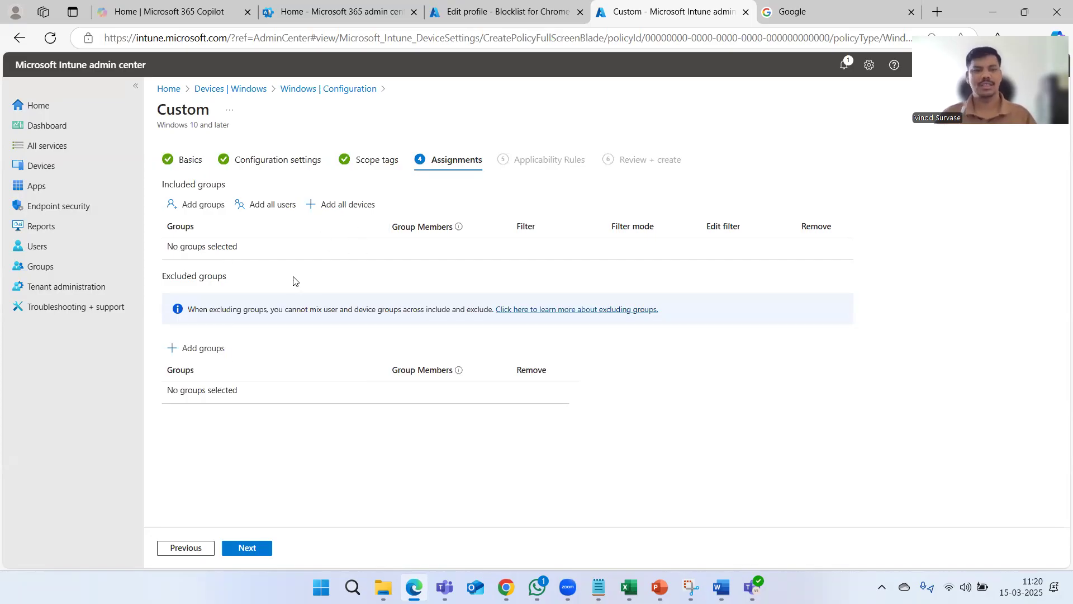
left_click_drag(259, 310, 328, 311)
left_click(302, 453)
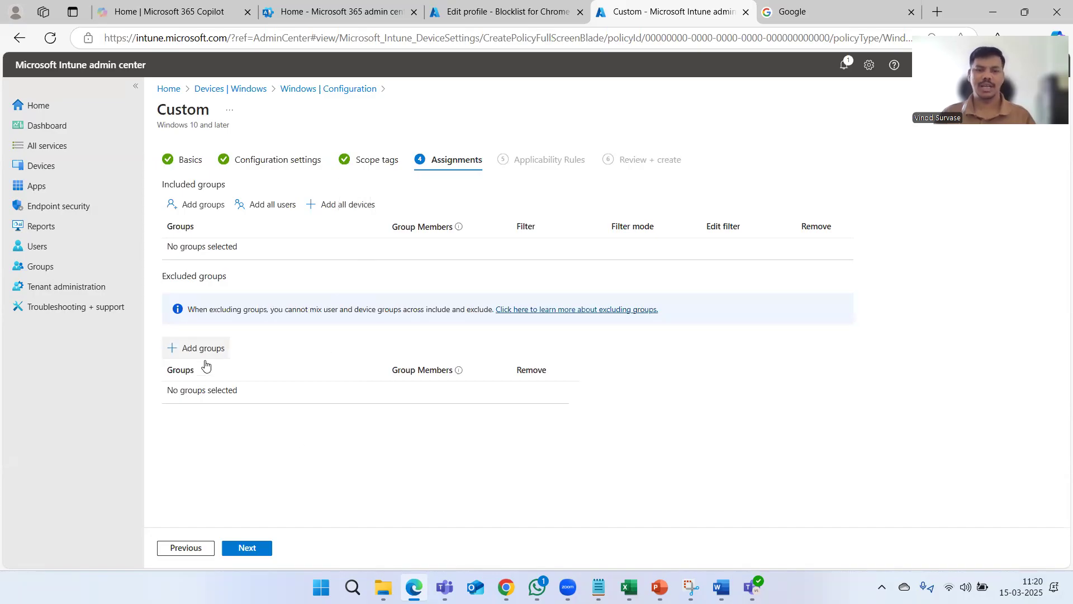
left_click(246, 548)
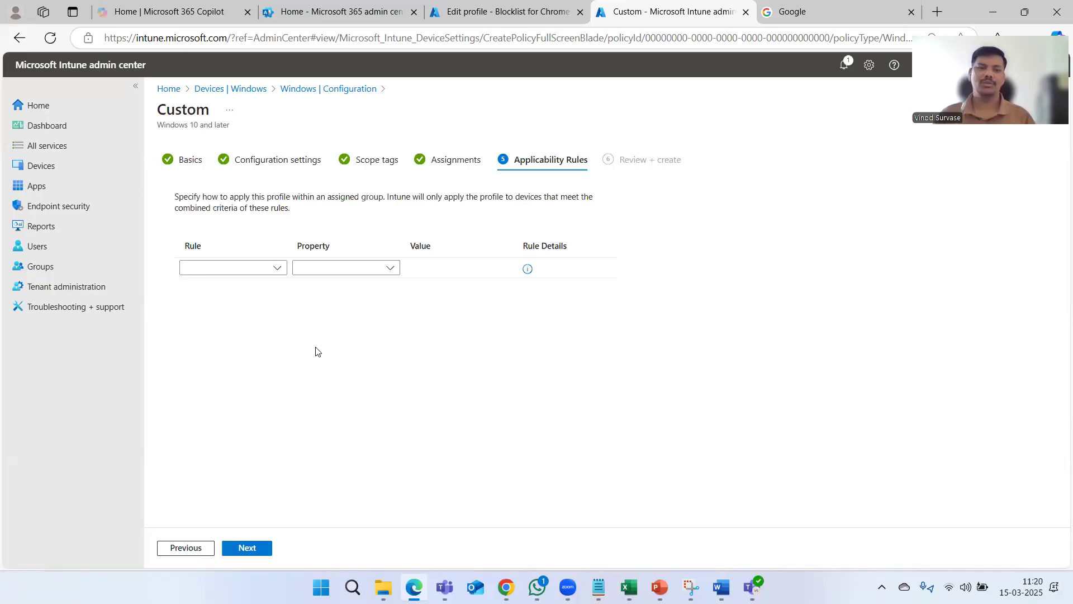
Try an "Assign profile if" applicability rule based on the OS version property, and delete the rule
left_click(277, 268)
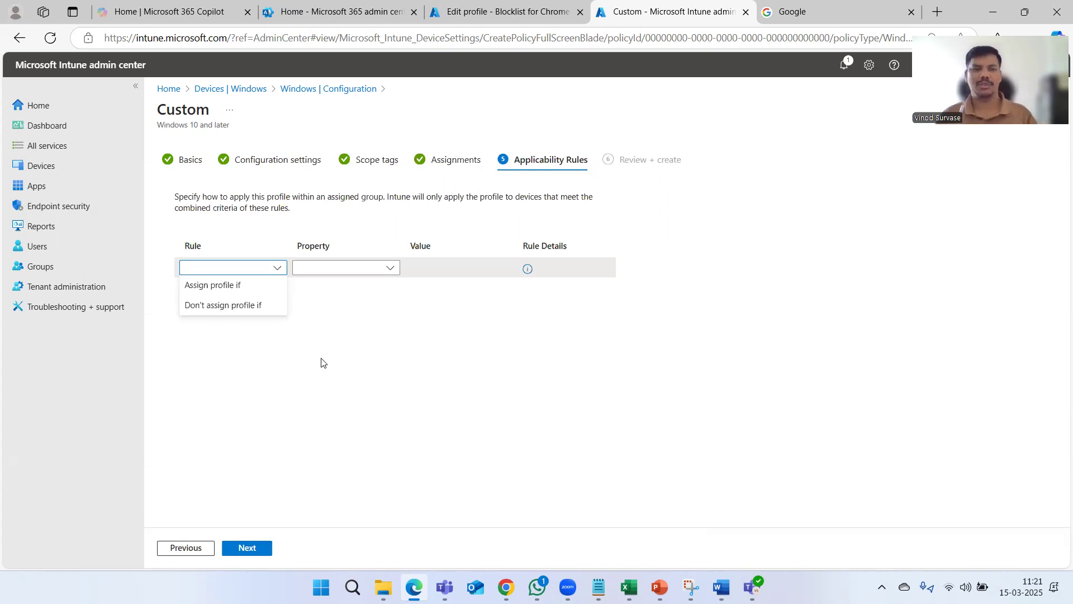
left_click(235, 291)
left_click(324, 270)
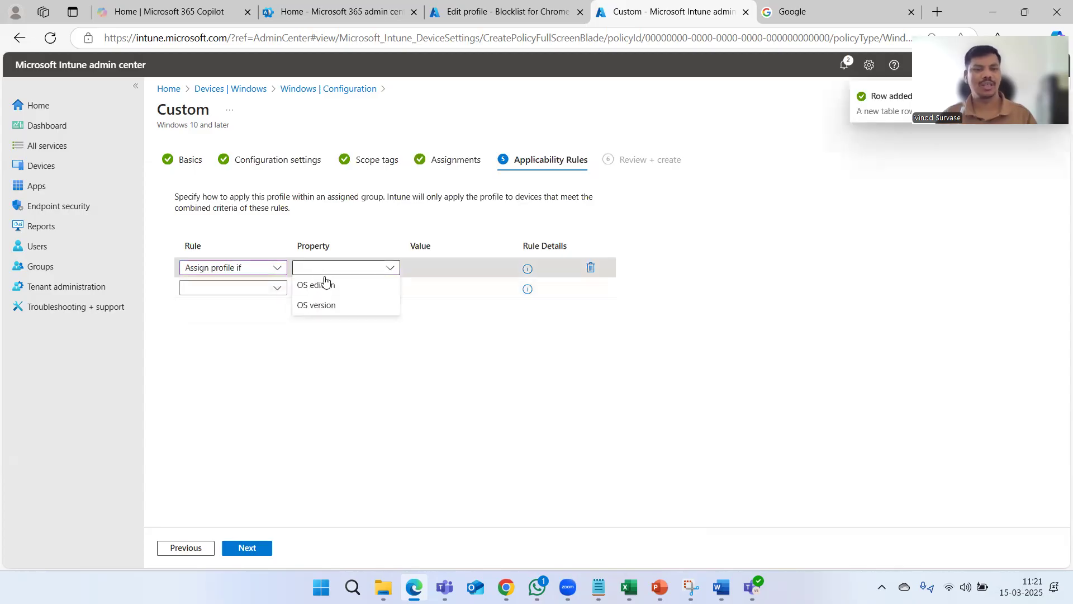
left_click(347, 305)
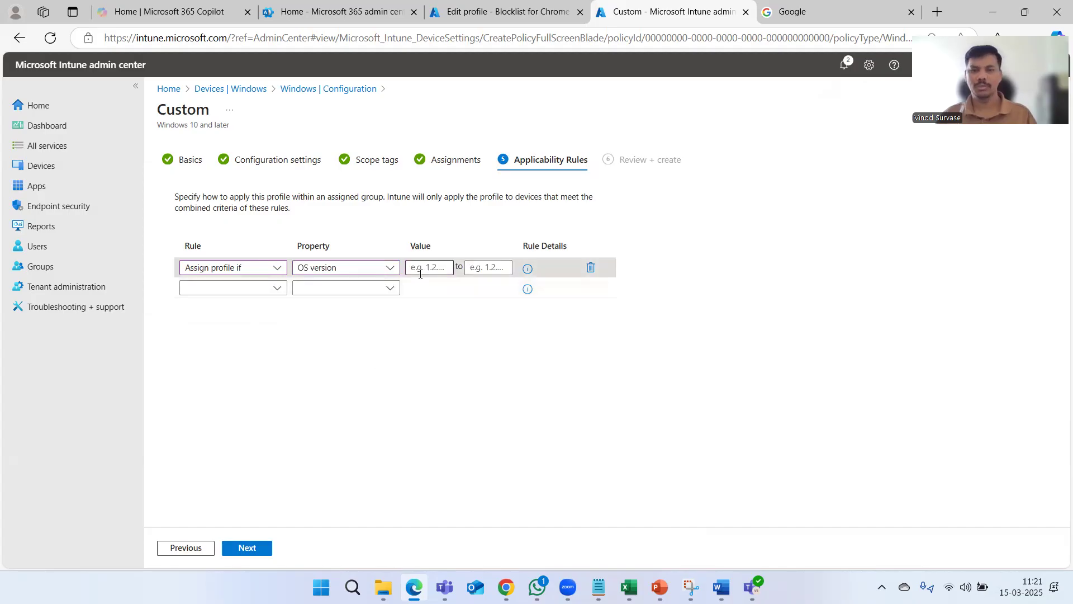
left_click(421, 273)
left_click(377, 346)
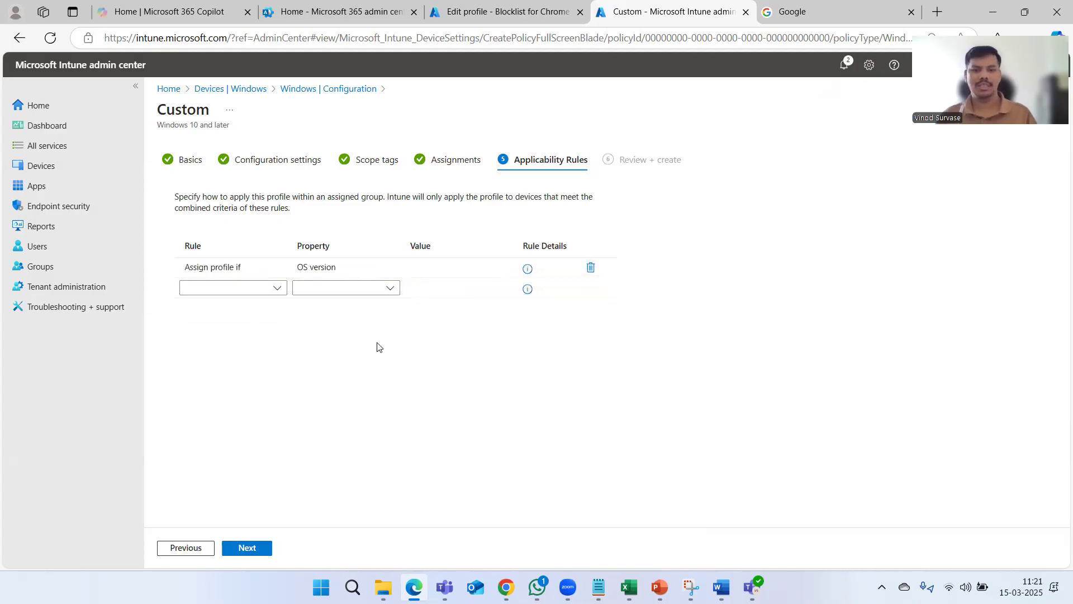
left_click(431, 268)
left_click(485, 266)
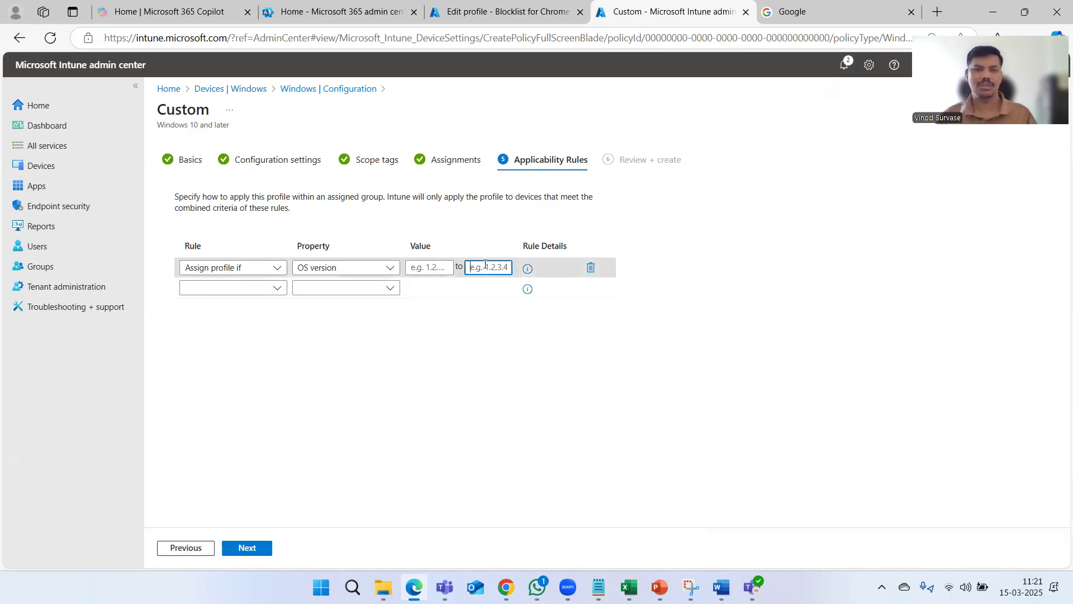
left_click(414, 386)
left_click(368, 275)
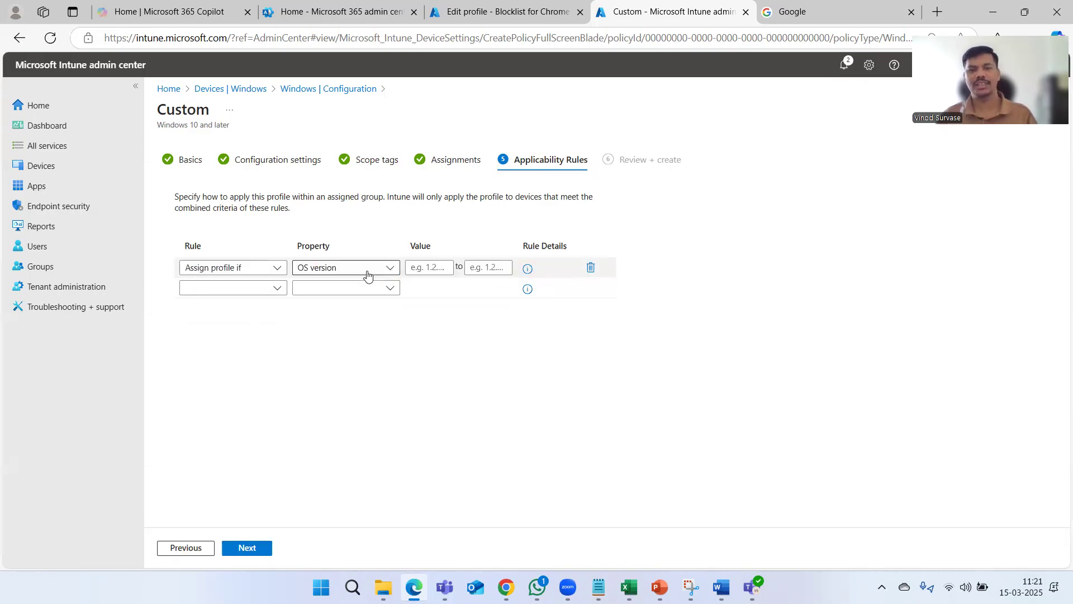
left_click(402, 293)
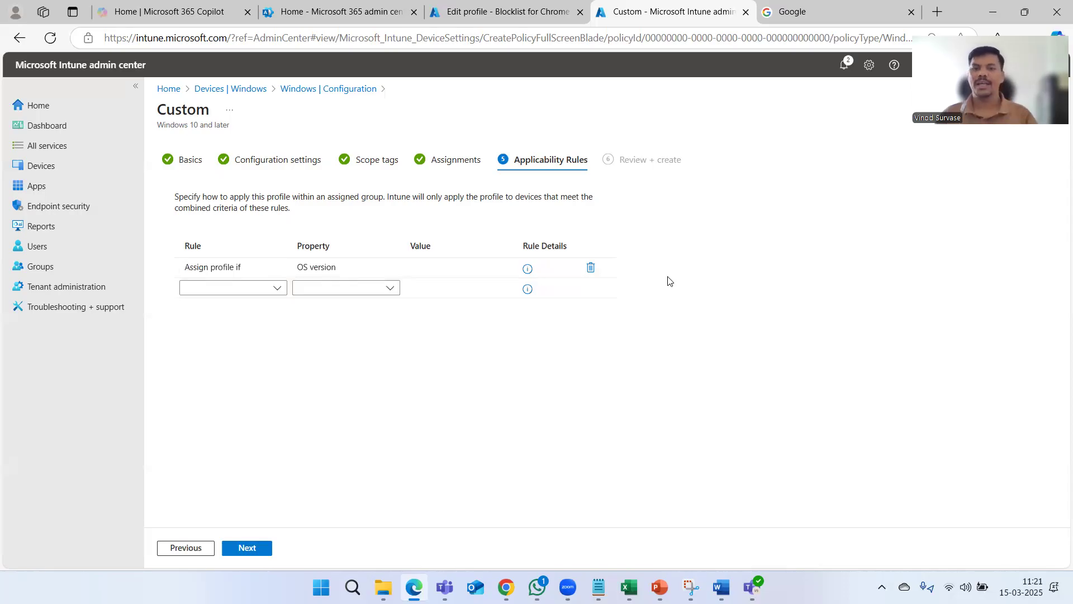
left_click(605, 273)
left_click(591, 271)
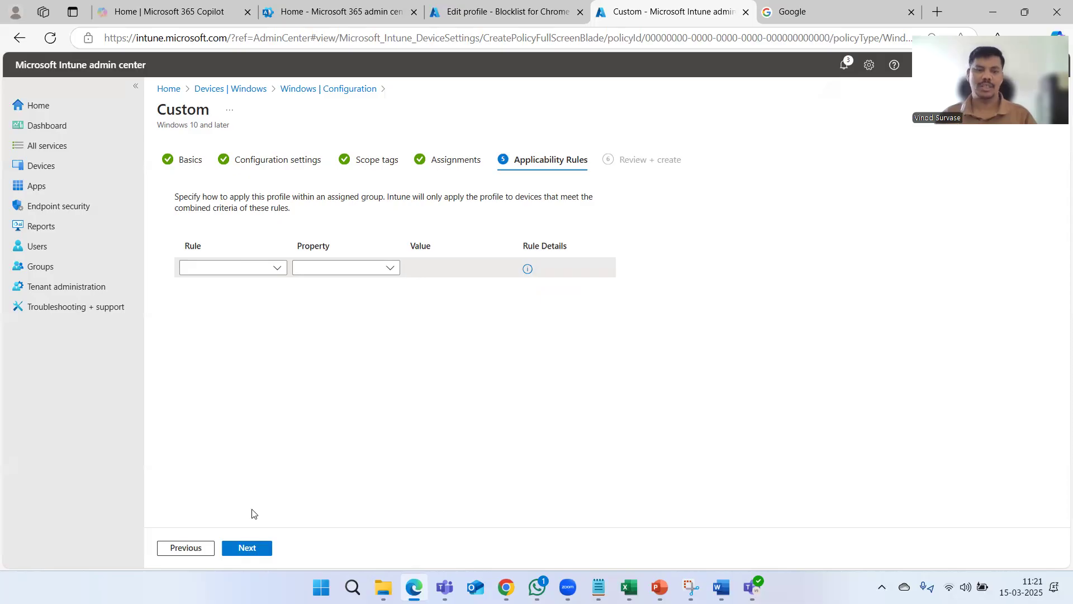
Proceed to the review stage without applicability rules and check the summary of basics, settings and assignments
left_click(247, 547)
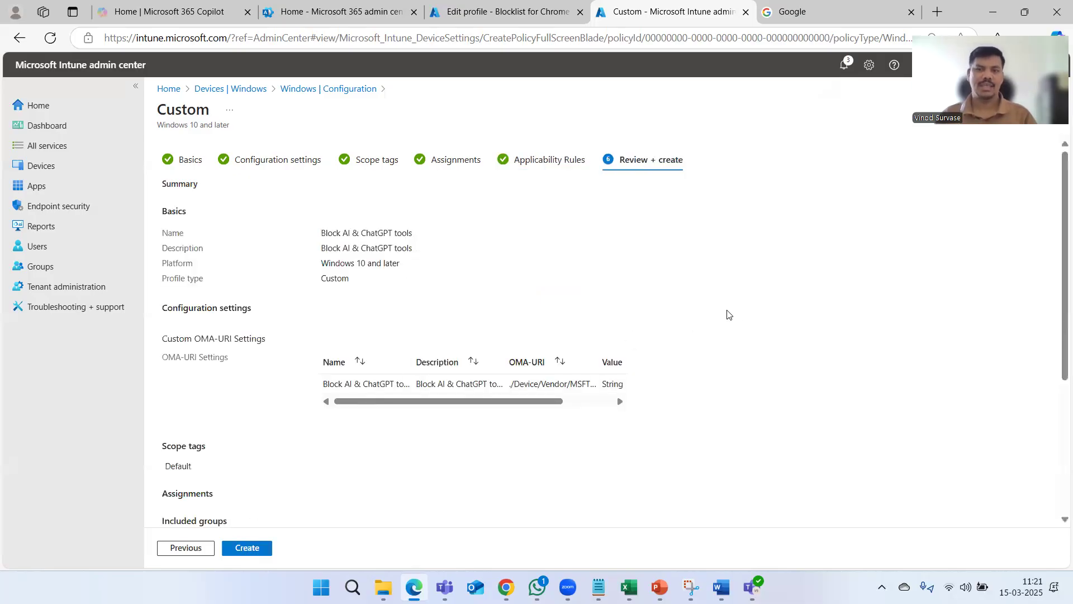
scroll(754, 321, "down", 4)
scroll(766, 320, "up", 4)
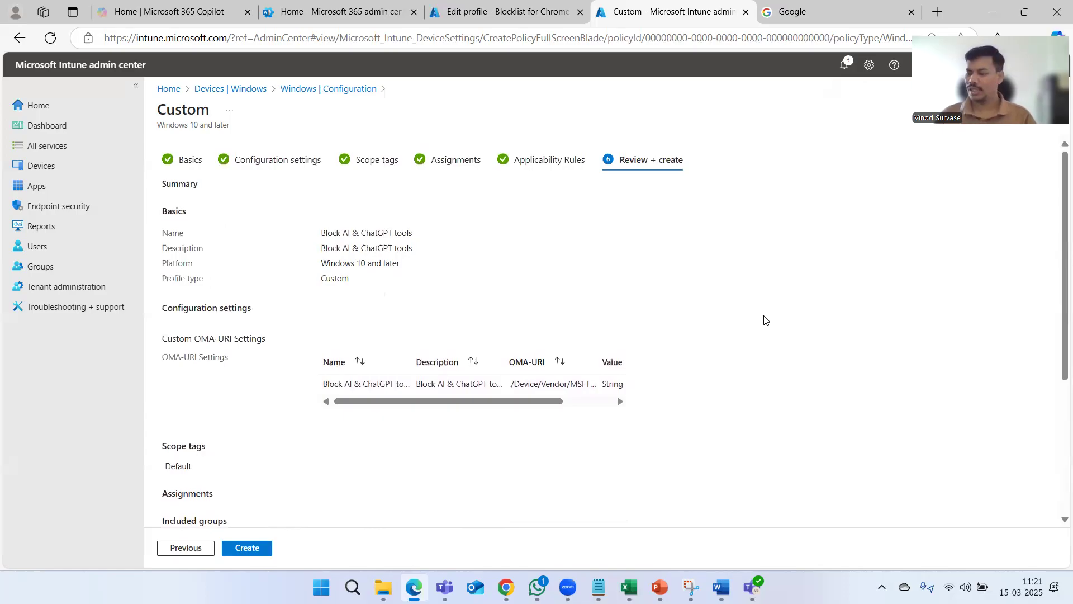
scroll(766, 320, "down", 4)
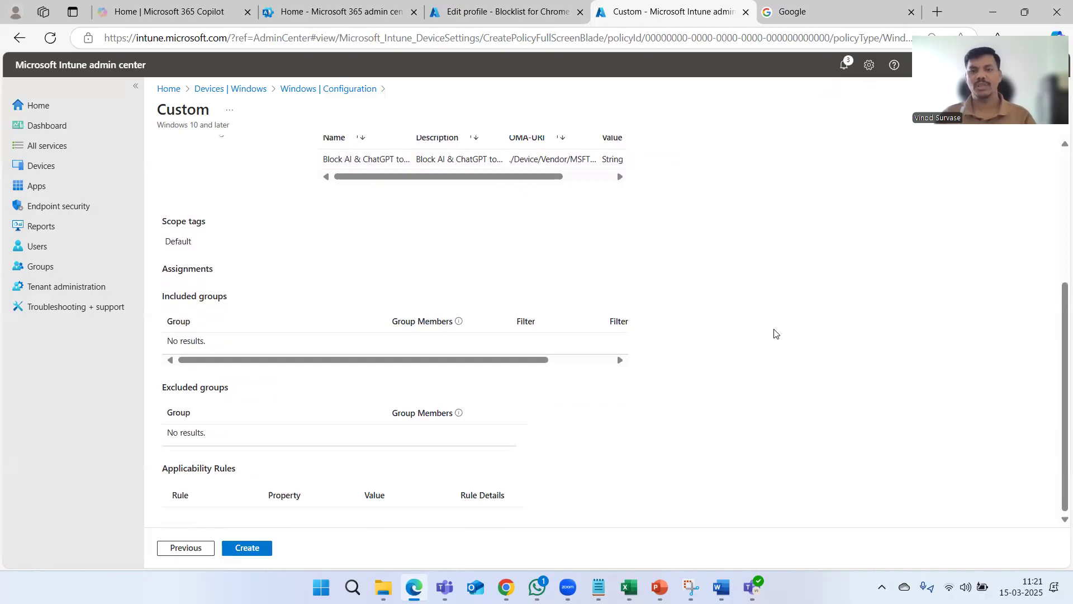
scroll(777, 320, "up", 4)
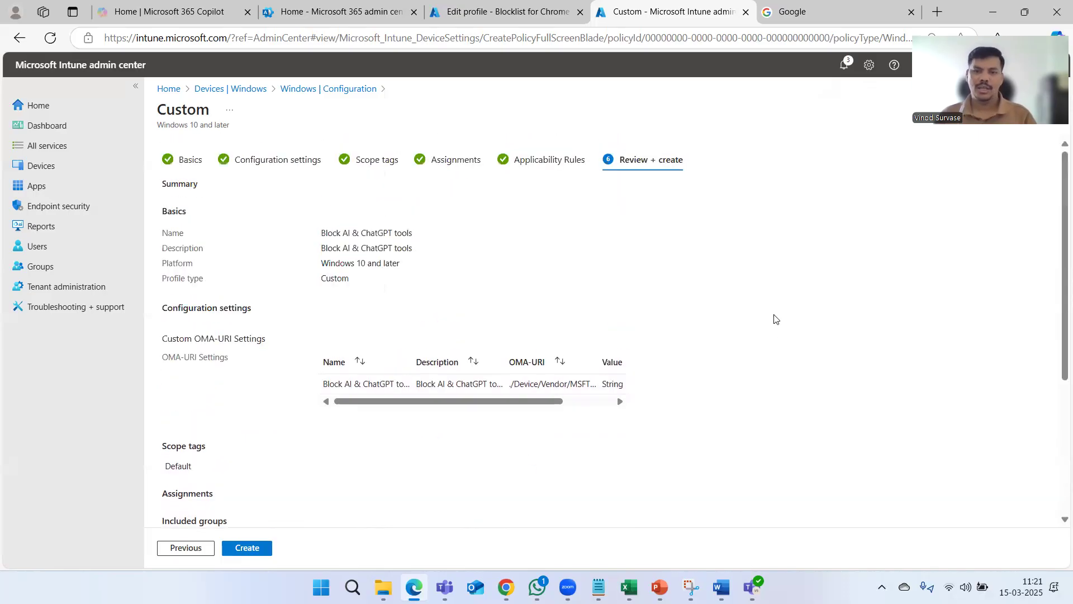
scroll(777, 320, "down", 4)
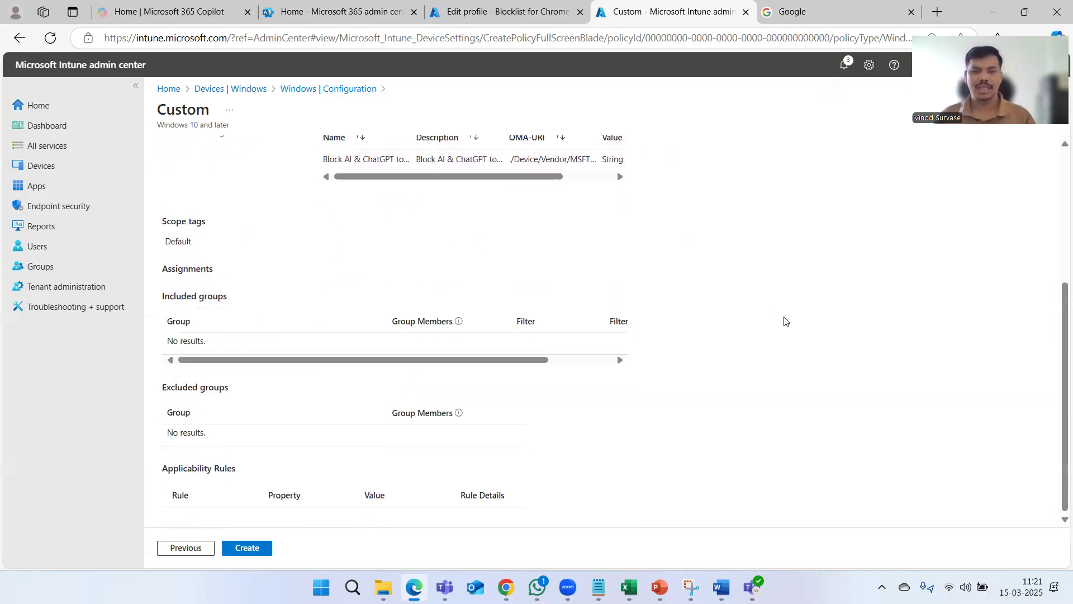
scroll(403, 344, "up", 4)
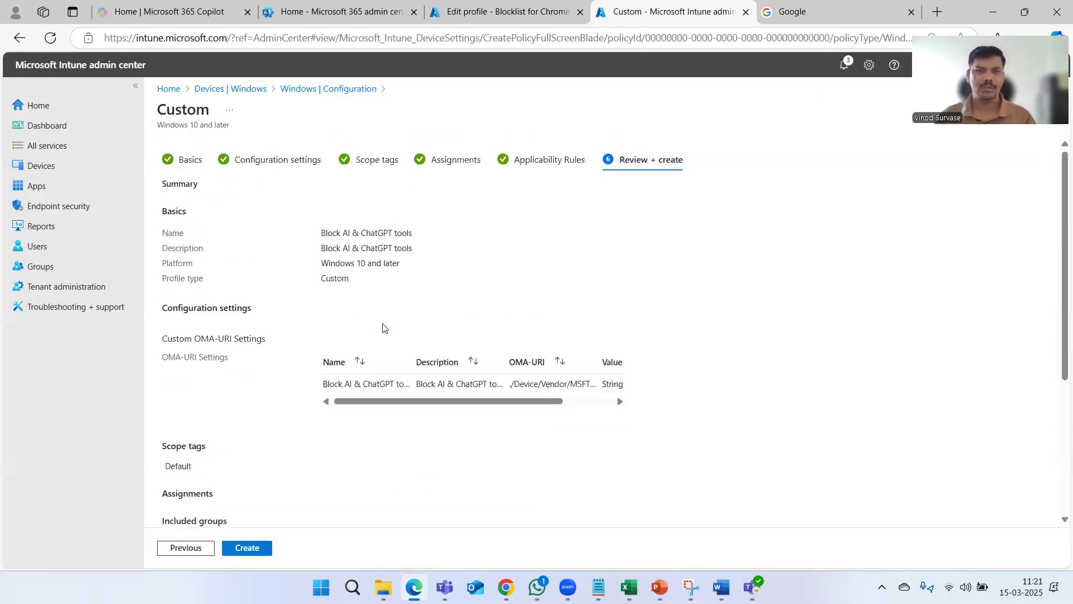
Copy the profile name "Block AI & ChatGPT tools" from the summary and create the profile
triple_click(362, 233)
key("ctrl+c")
left_click(625, 289)
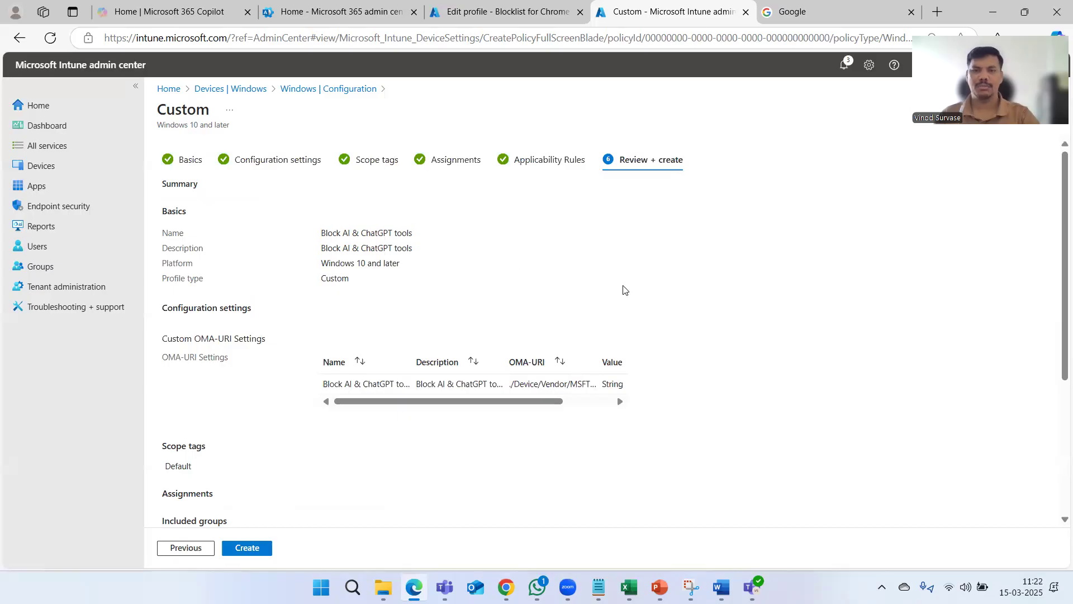
left_click(249, 547)
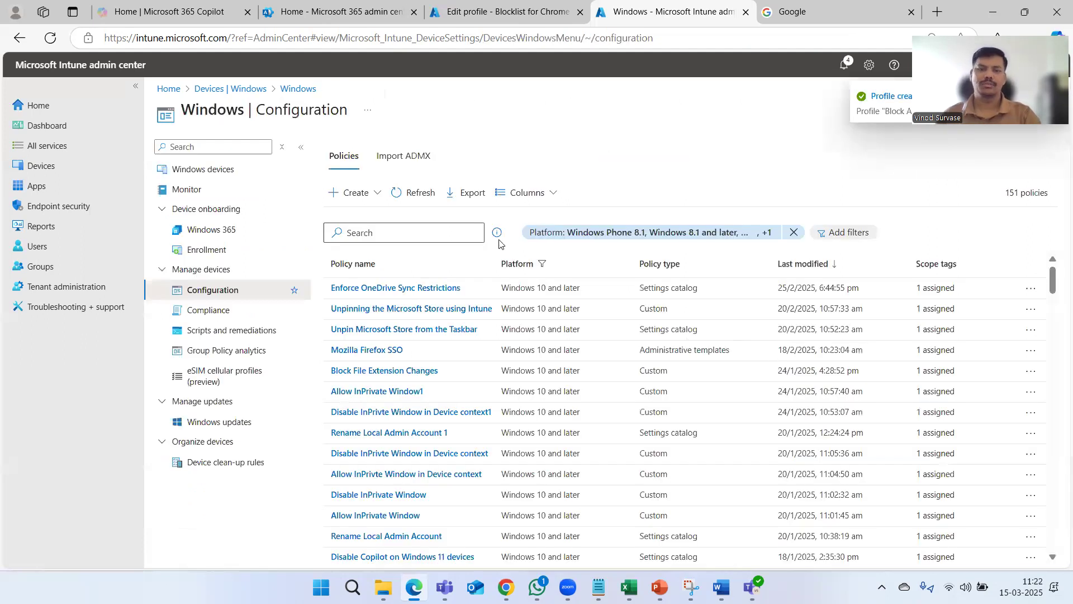
Refresh the Windows configuration policies, search for "Block AI & ChatGPT tools" and open that policy
left_click(415, 194)
left_click(405, 236)
key("ctrl+v")
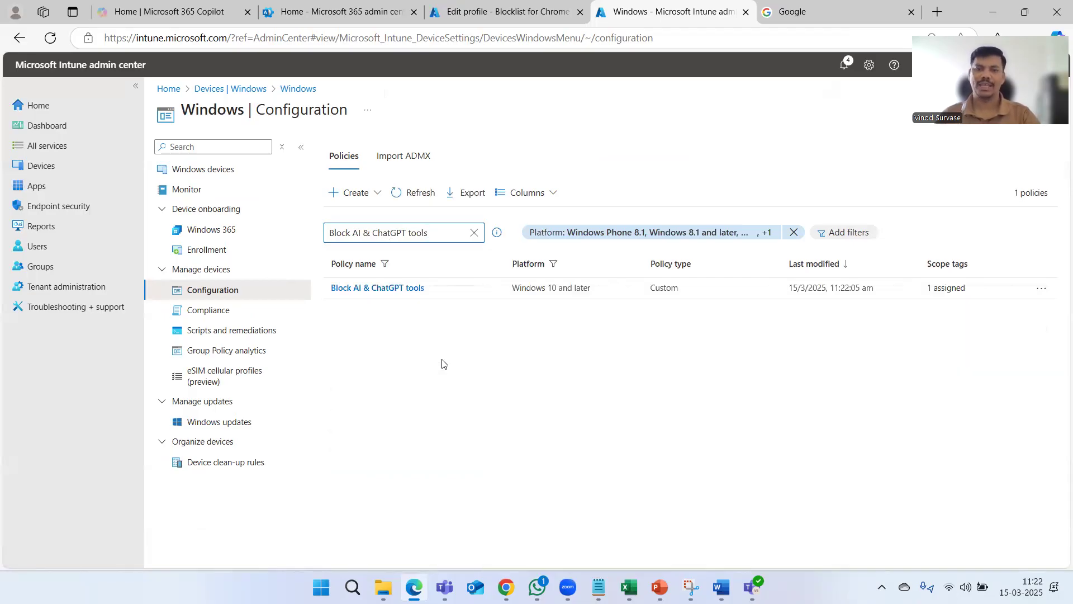
left_click(385, 288)
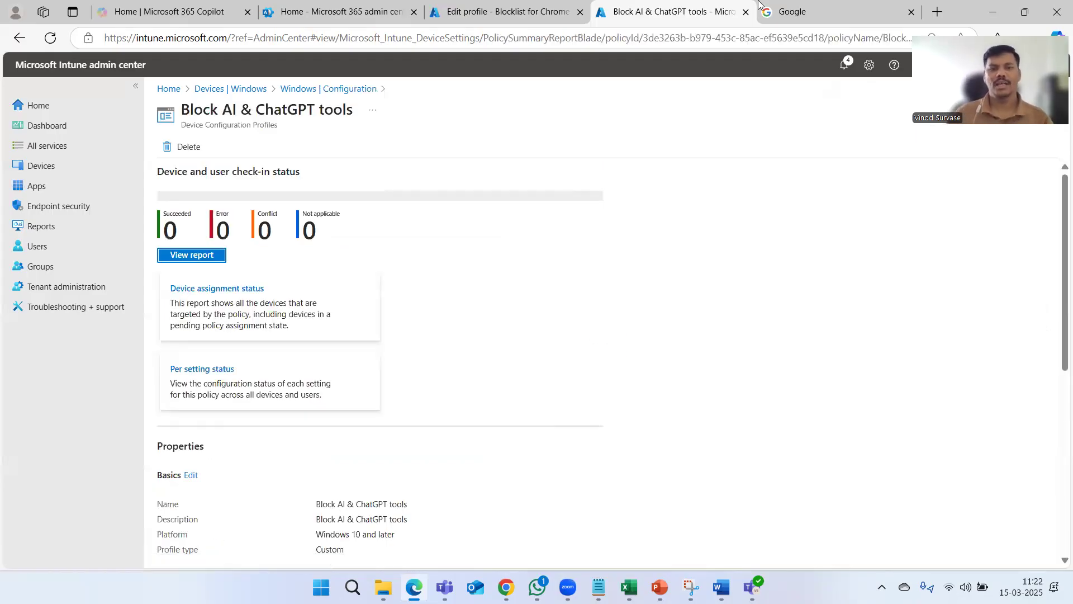
Review the policy's properties and assignments, and expand the Custom OMA-URI Settings to examine the configured row
scroll(673, 312, "down", 5)
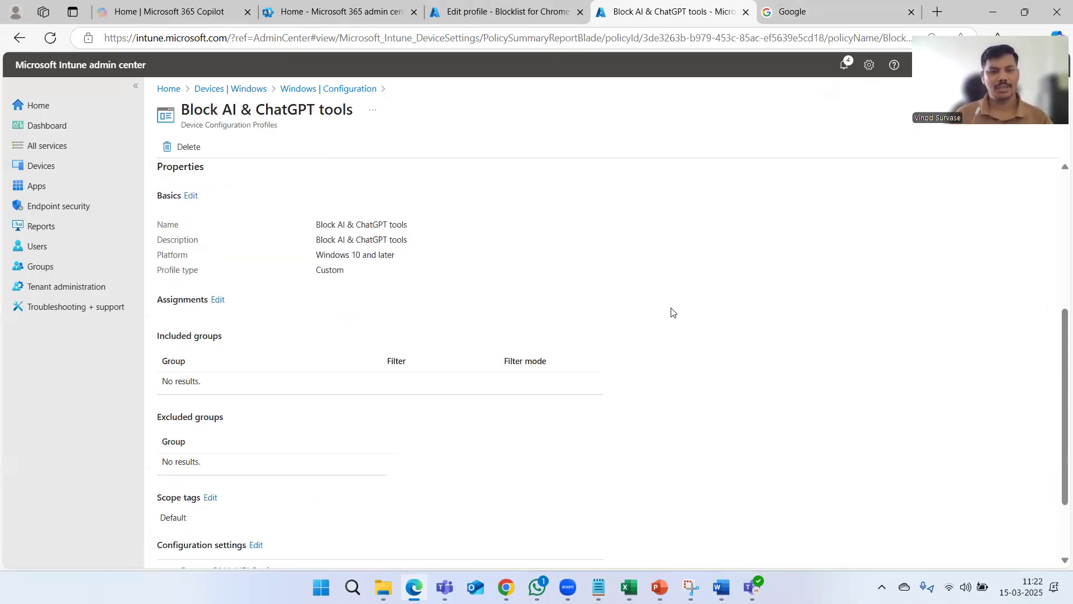
scroll(673, 312, "down", 1)
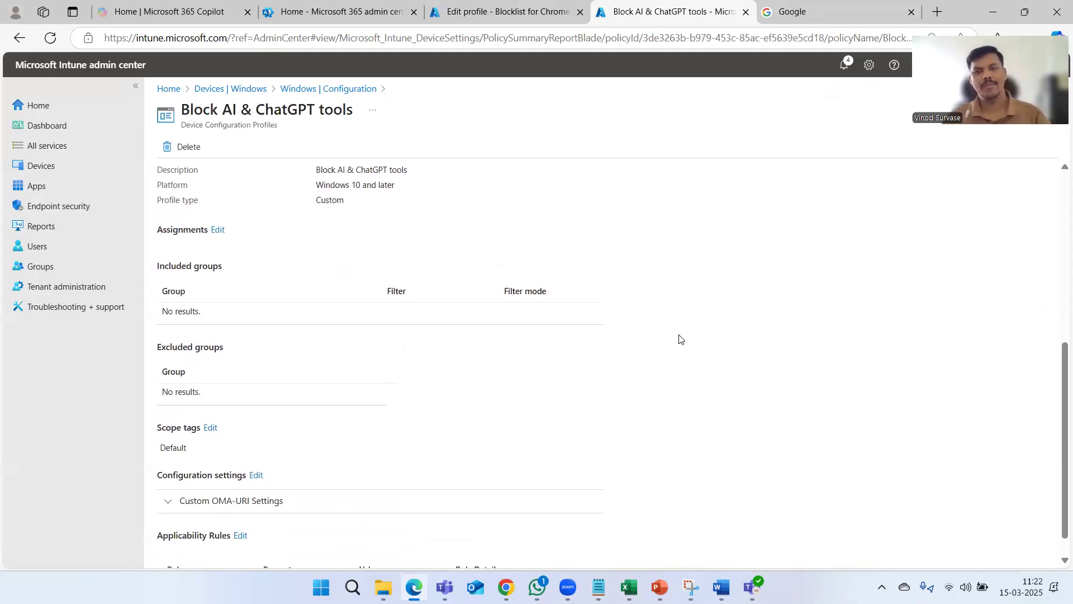
scroll(679, 339, "down", 1)
left_click(242, 478)
scroll(482, 388, "down", 1)
mouse_move(416, 459)
left_mouse_down()
mouse_move(498, 460)
mouse_move(423, 457)
left_mouse_up()
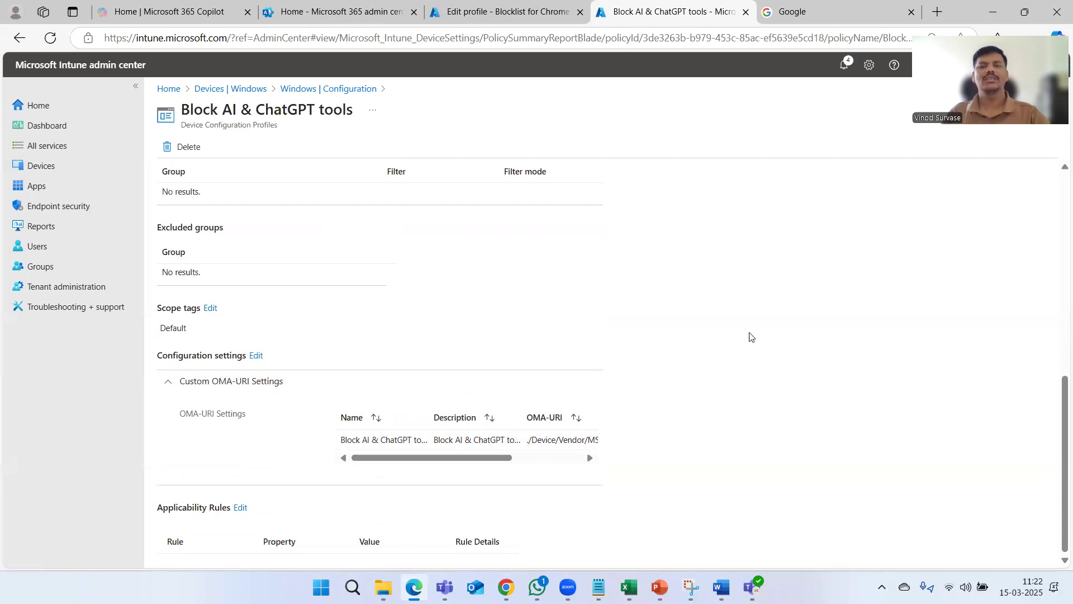
scroll(750, 341, "up", 10)
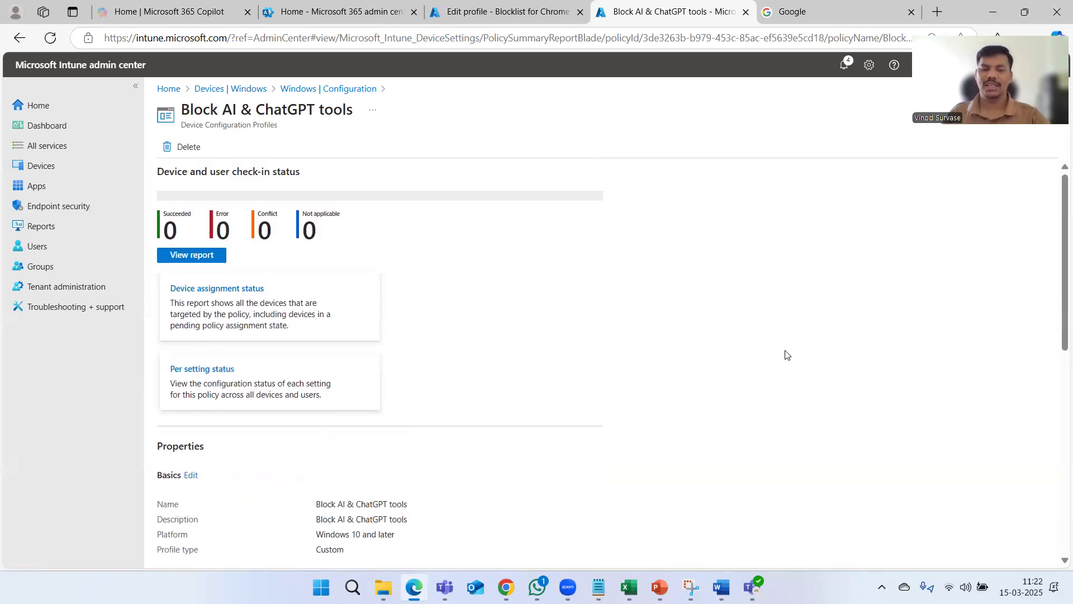